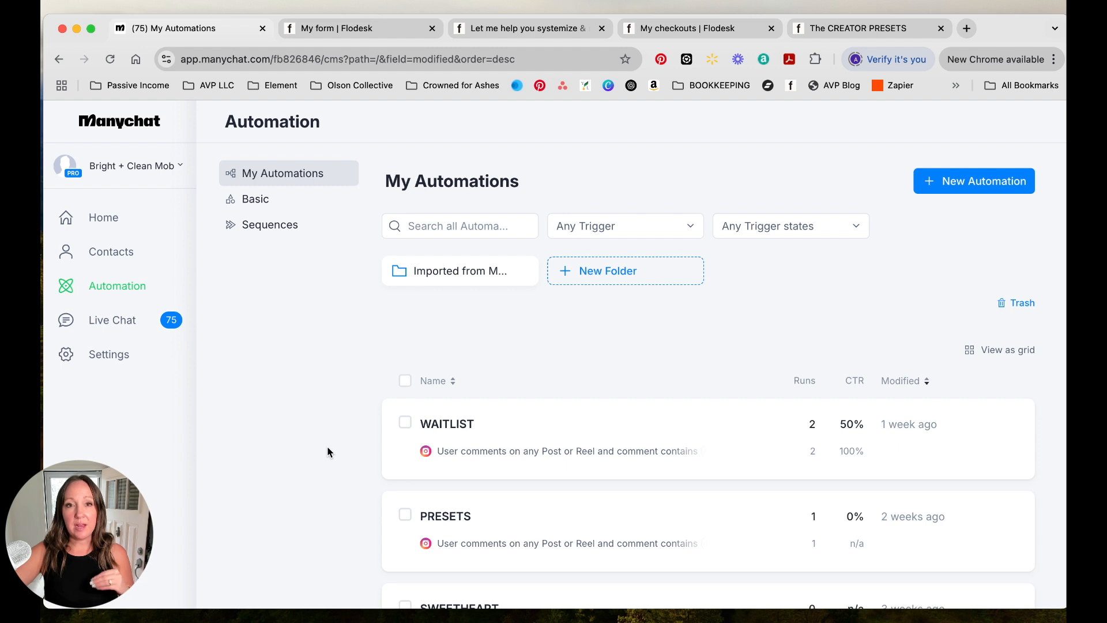
- Start a new automation from scratch in the Automation section
scroll(325, 448, down, 3)
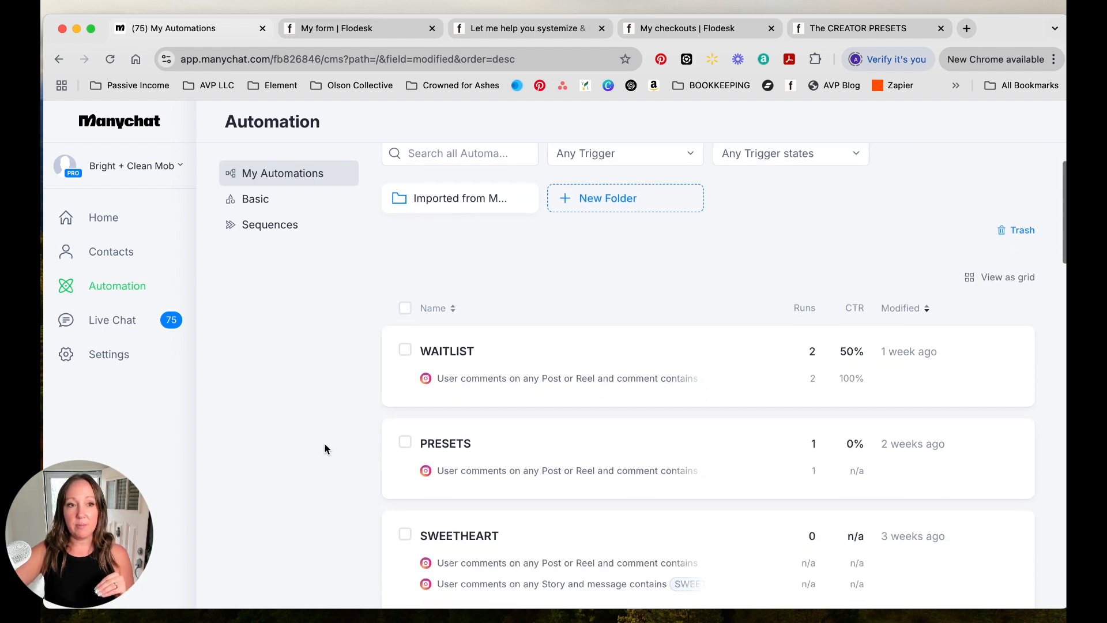
scroll(323, 441, up, 3)
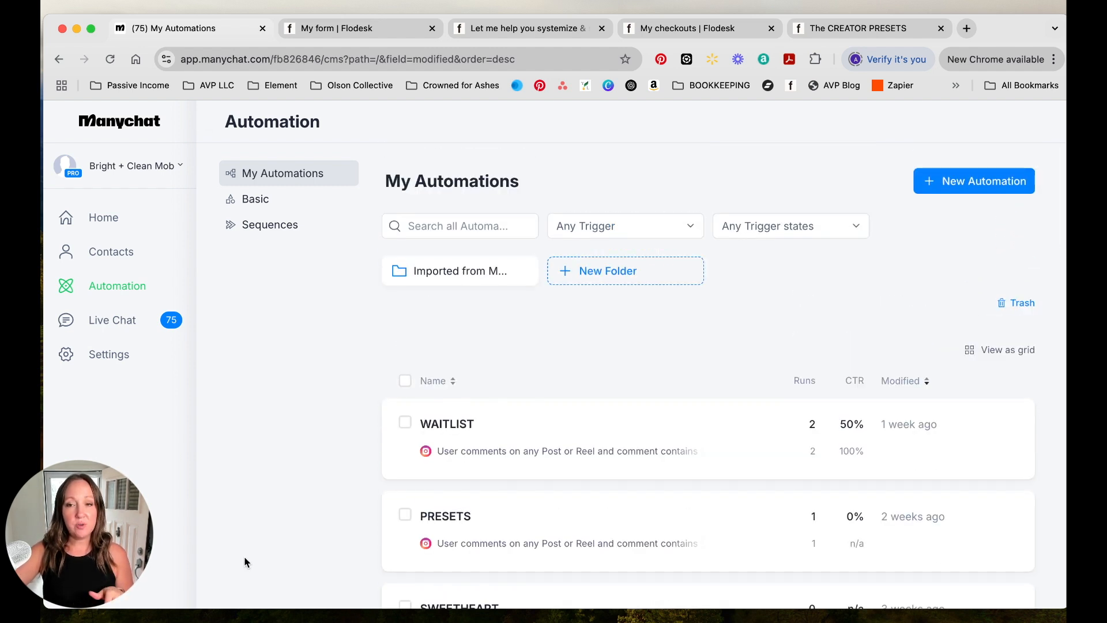
click(119, 287)
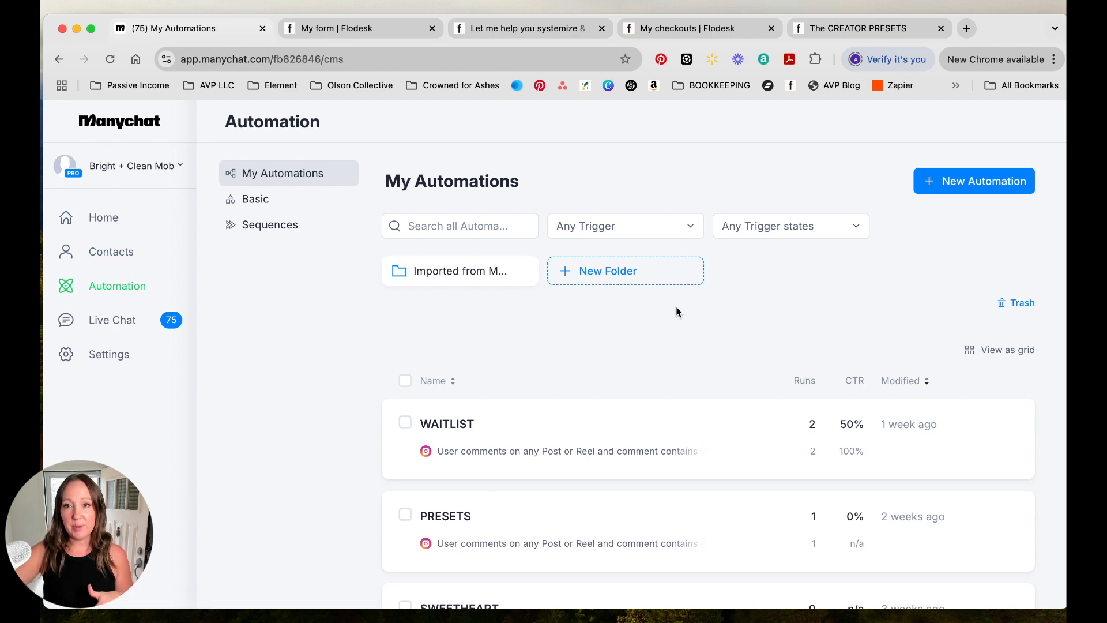
scroll(583, 280, down, 3)
scroll(582, 280, up, 3)
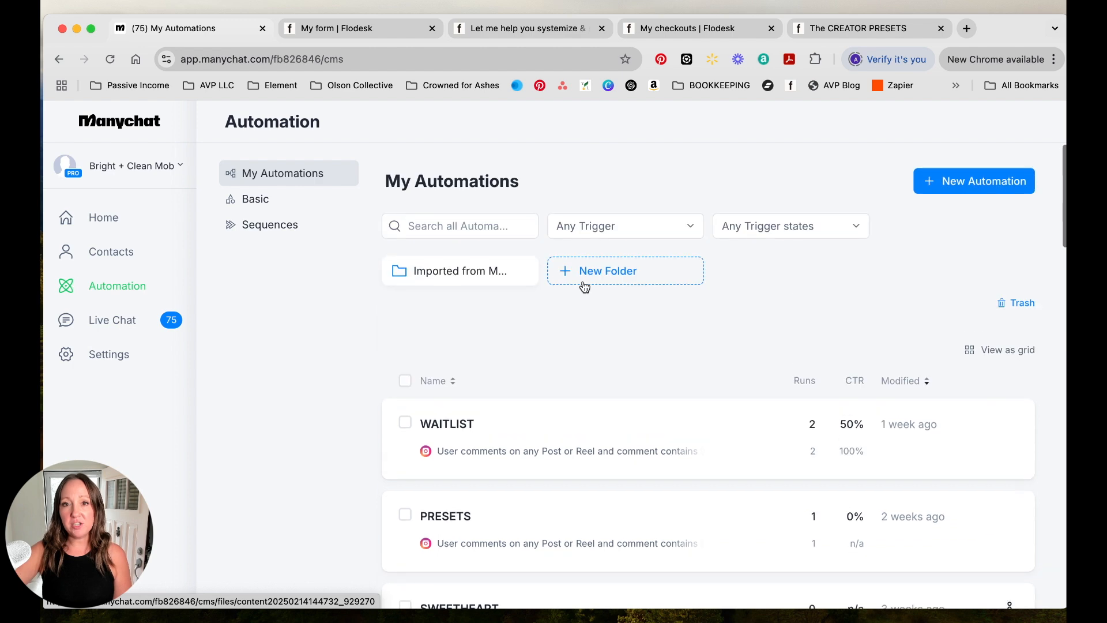
click(941, 182)
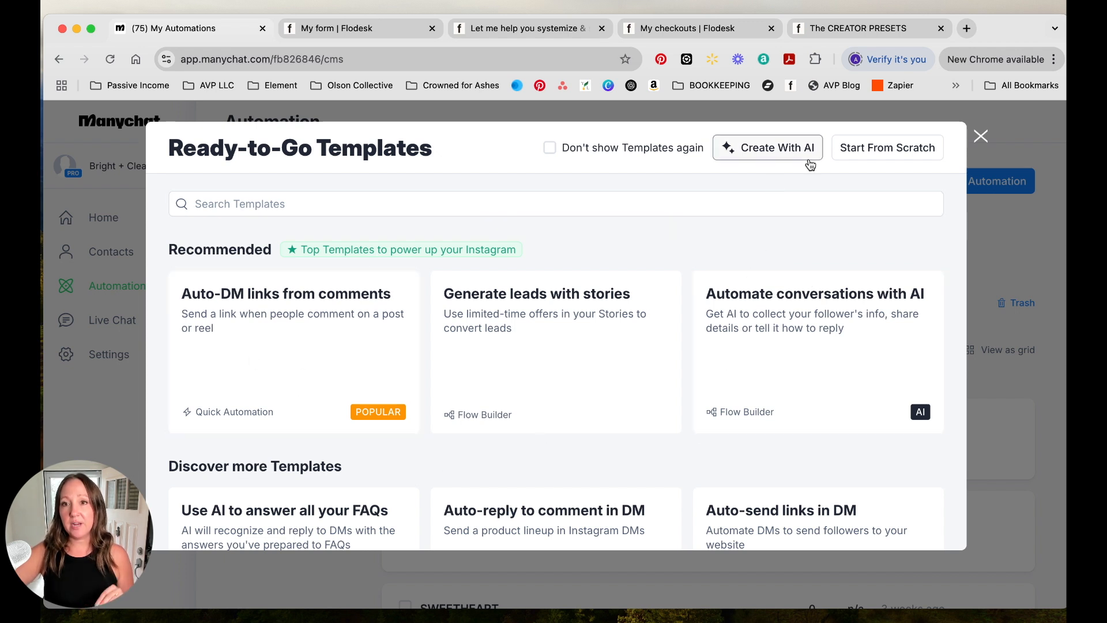
click(866, 161)
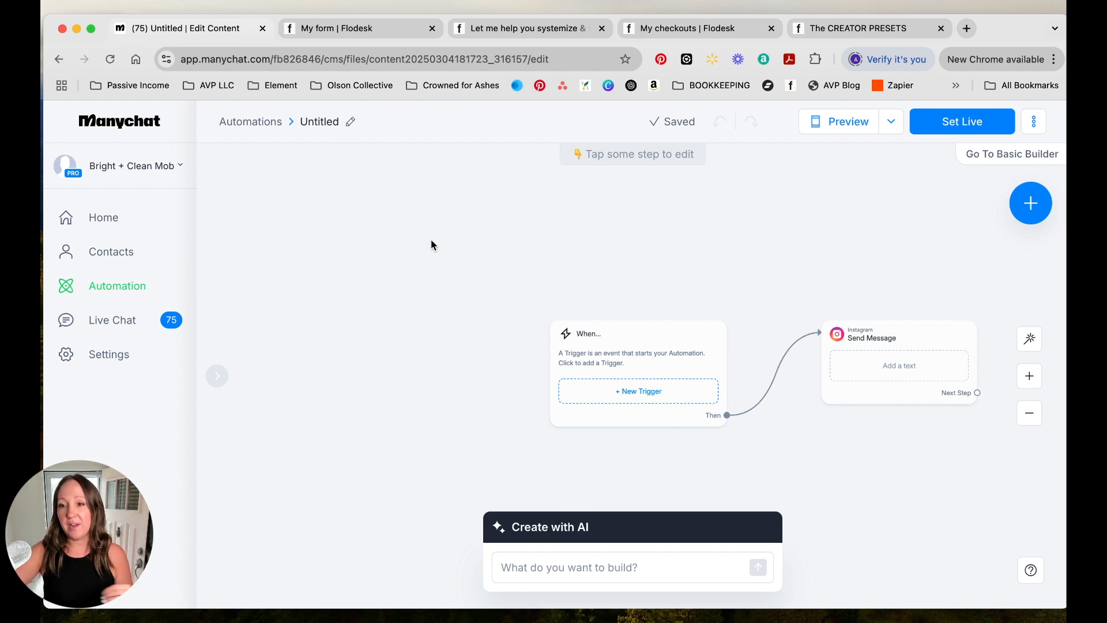
- Rename the untitled automation to Creator Presets Collection
click(349, 123)
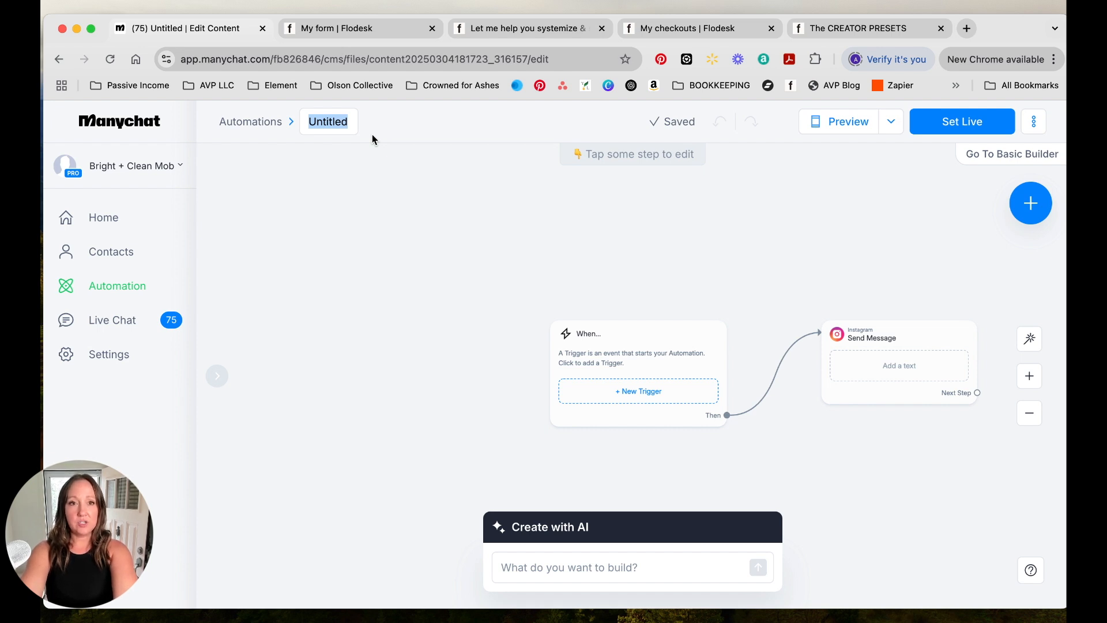
text(C)
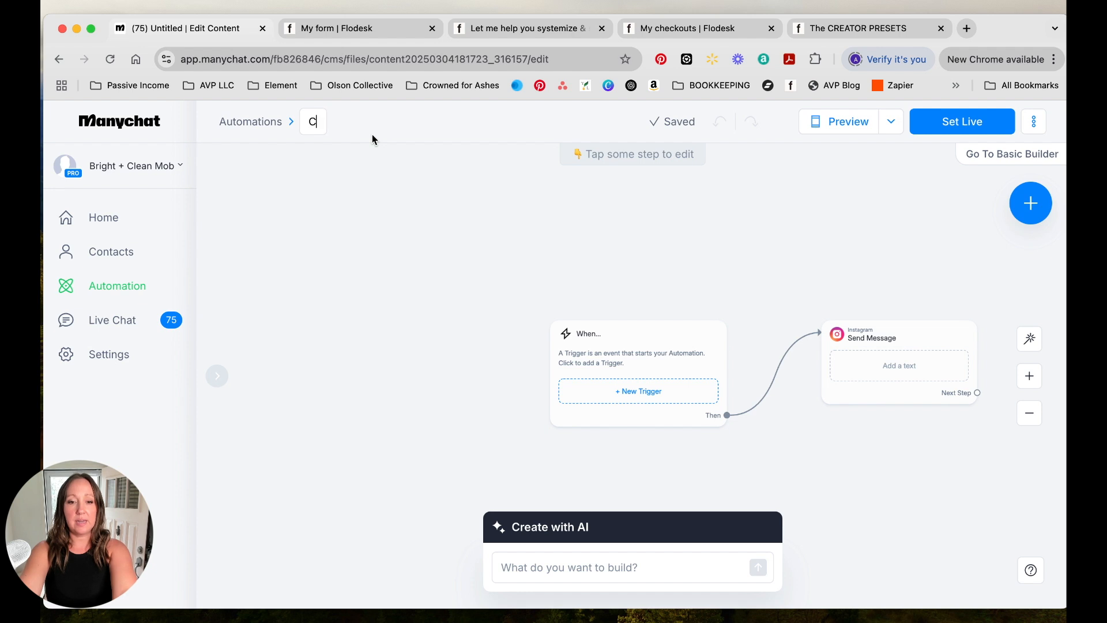
text(reator Presets Collection)
click(383, 164)
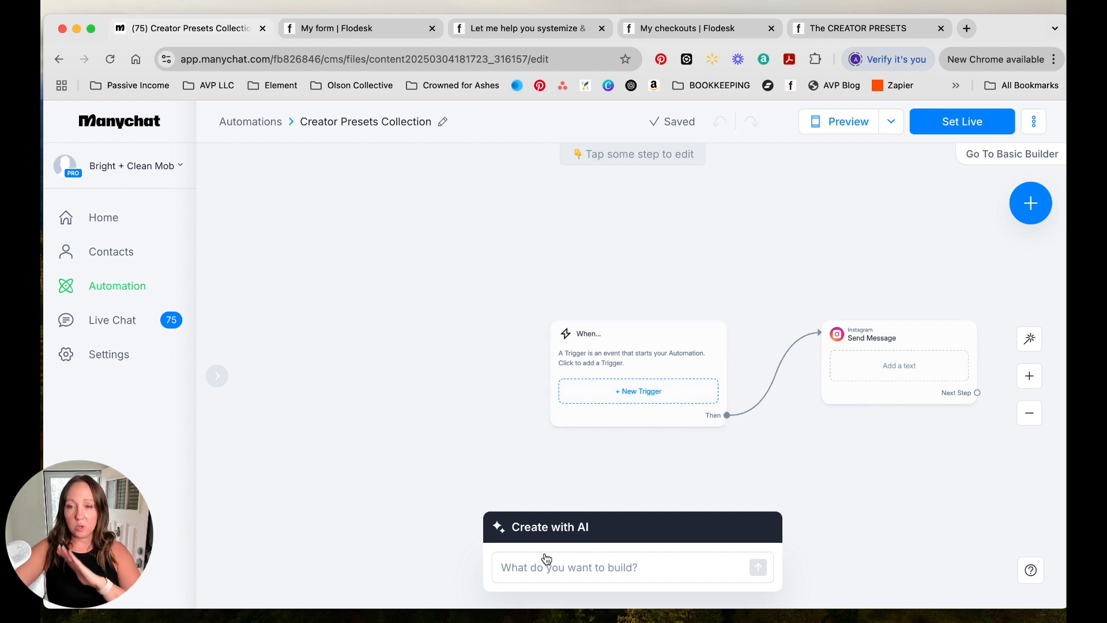
- Add a trigger for user comments on a Post or Reel, applying it to All Posts or Reels
click(623, 402)
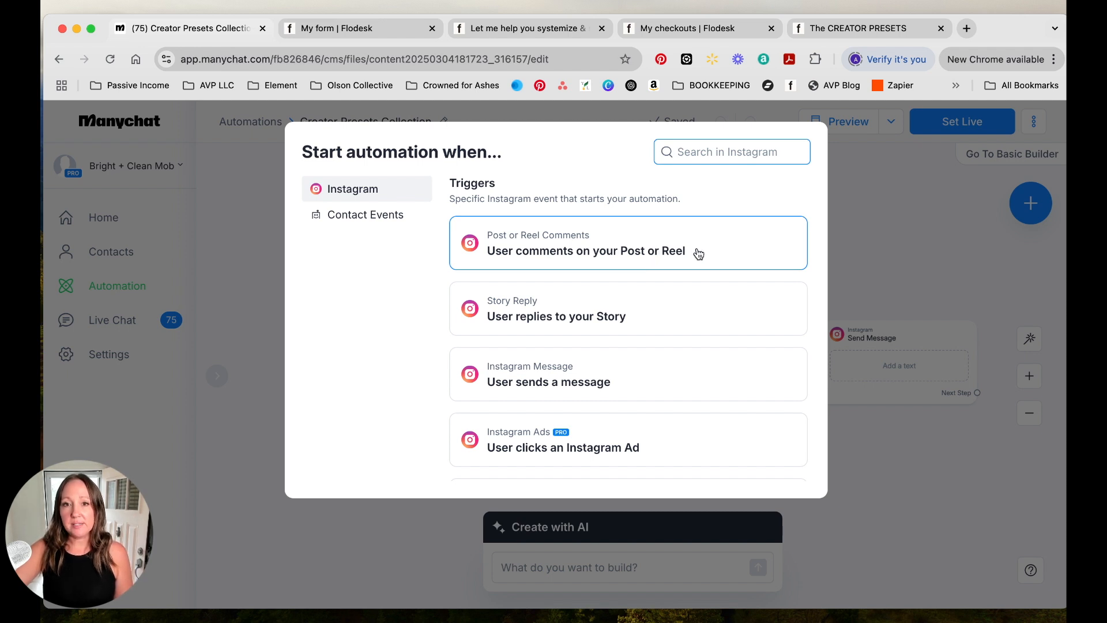
click(586, 259)
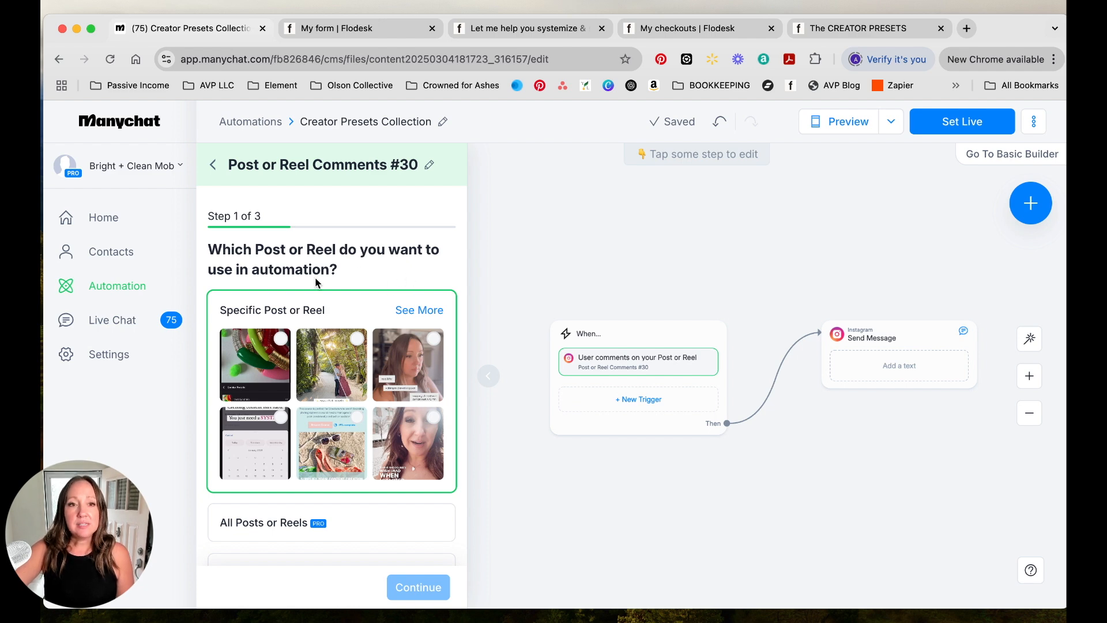
scroll(277, 275, down, 2)
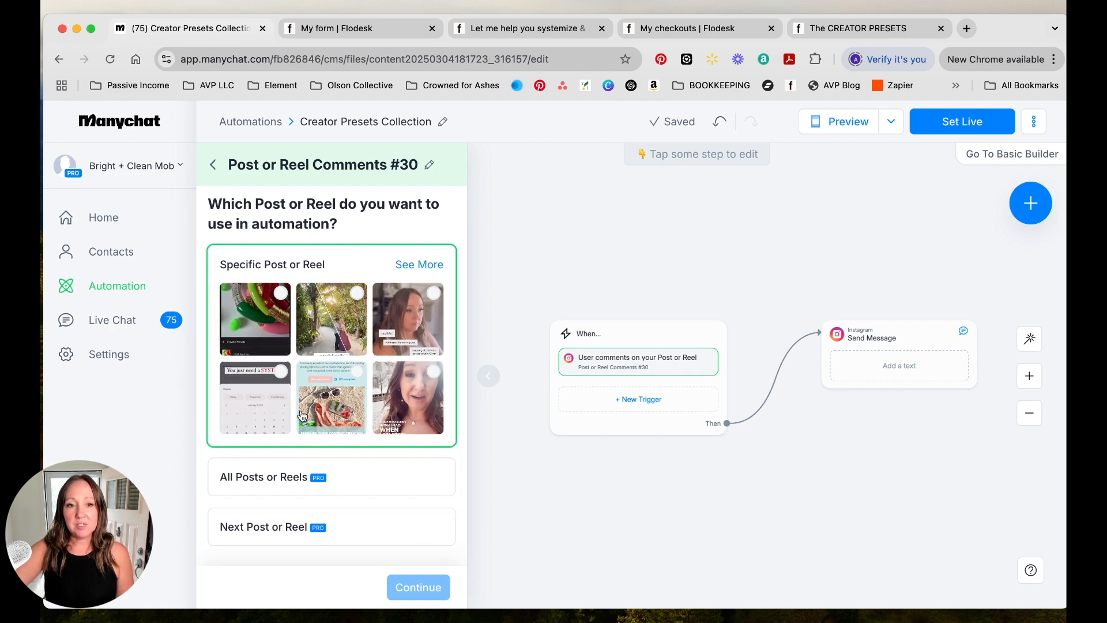
click(362, 479)
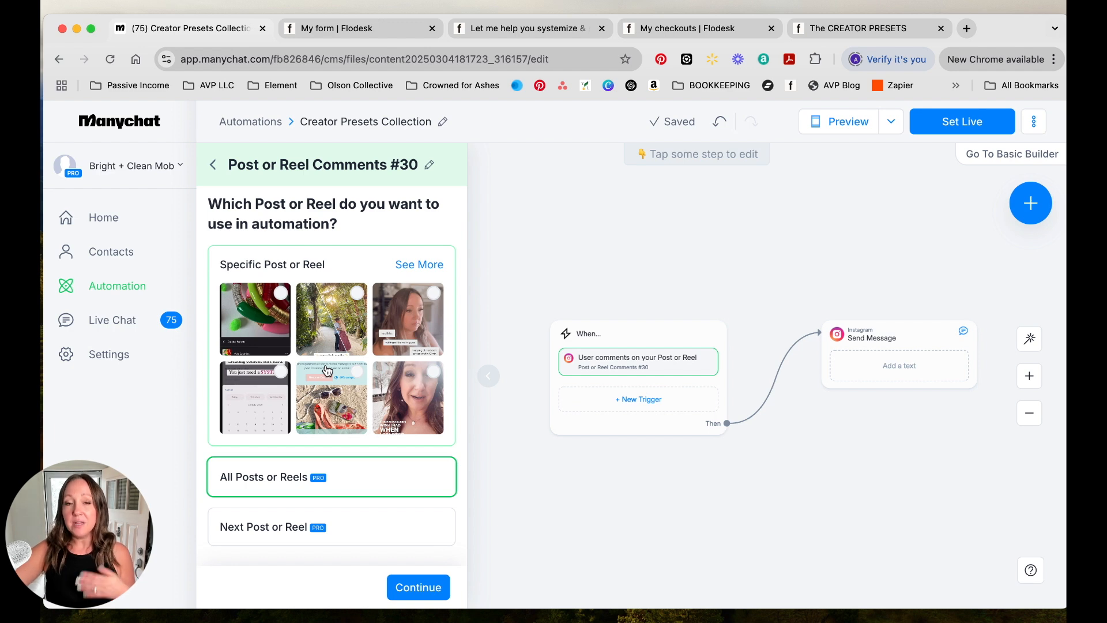
scroll(333, 405, down, 1)
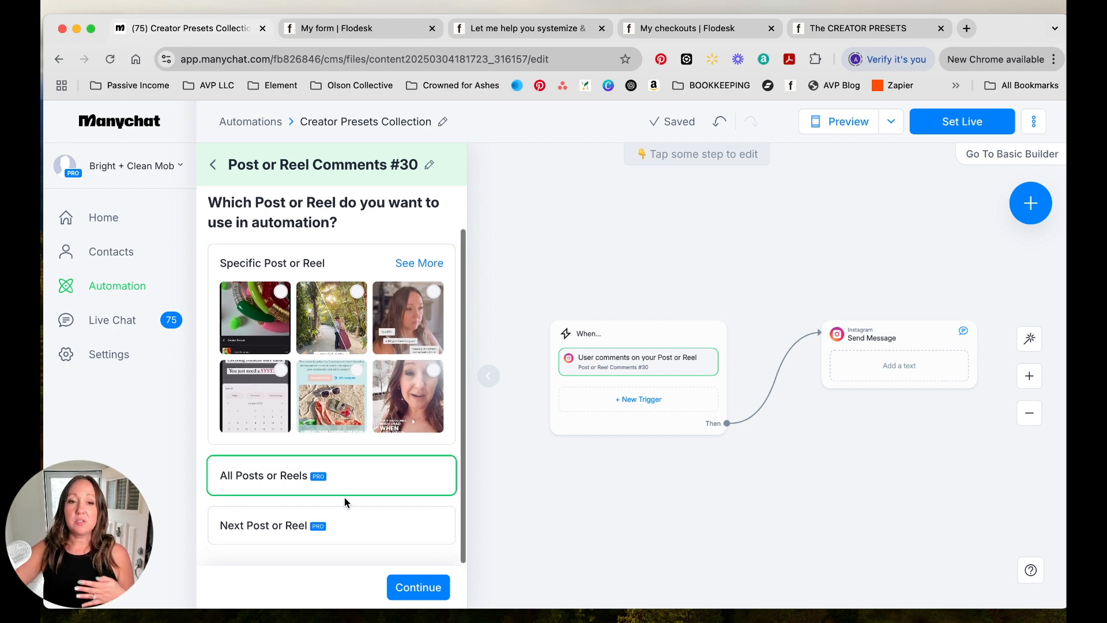
scroll(344, 500, down, 1)
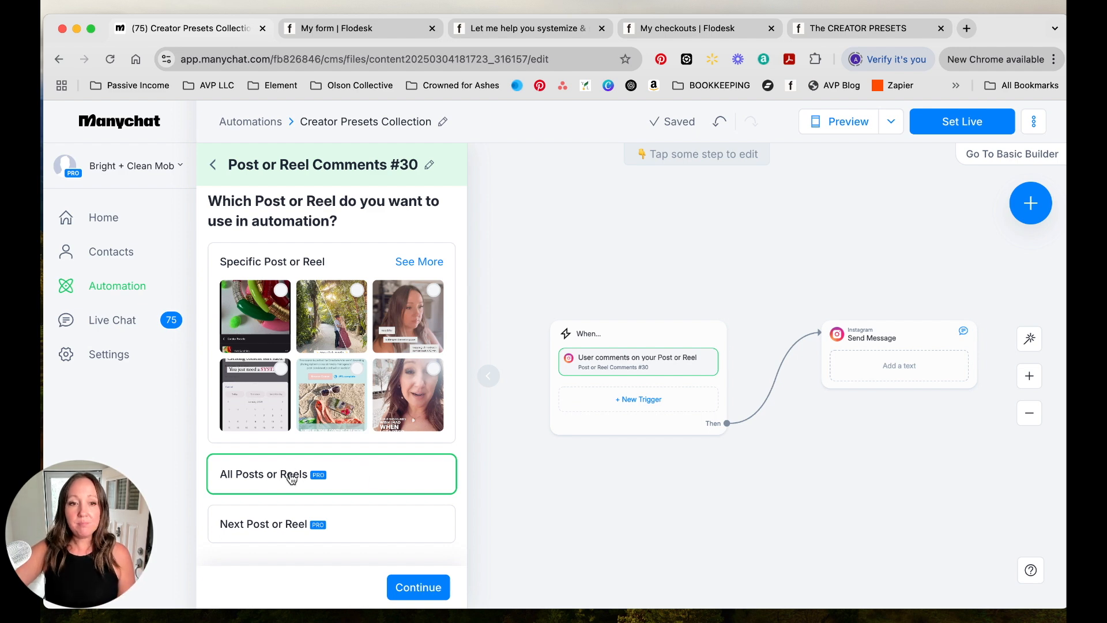
click(420, 586)
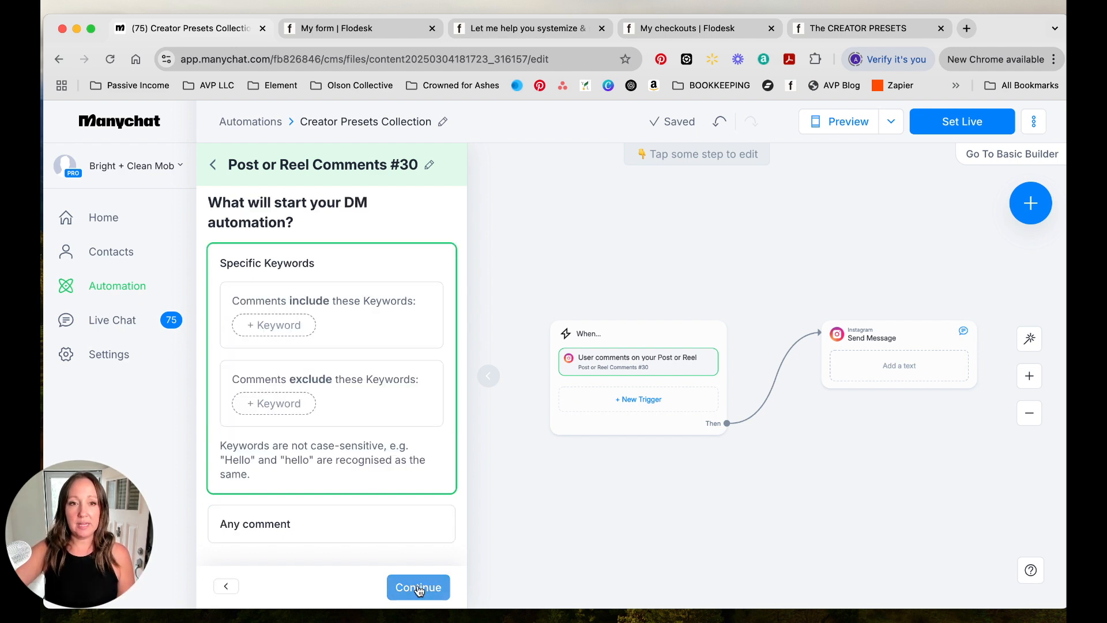
- Set the trigger to fire on comments including the keywords Creatives and Creative, and continue
click(278, 326)
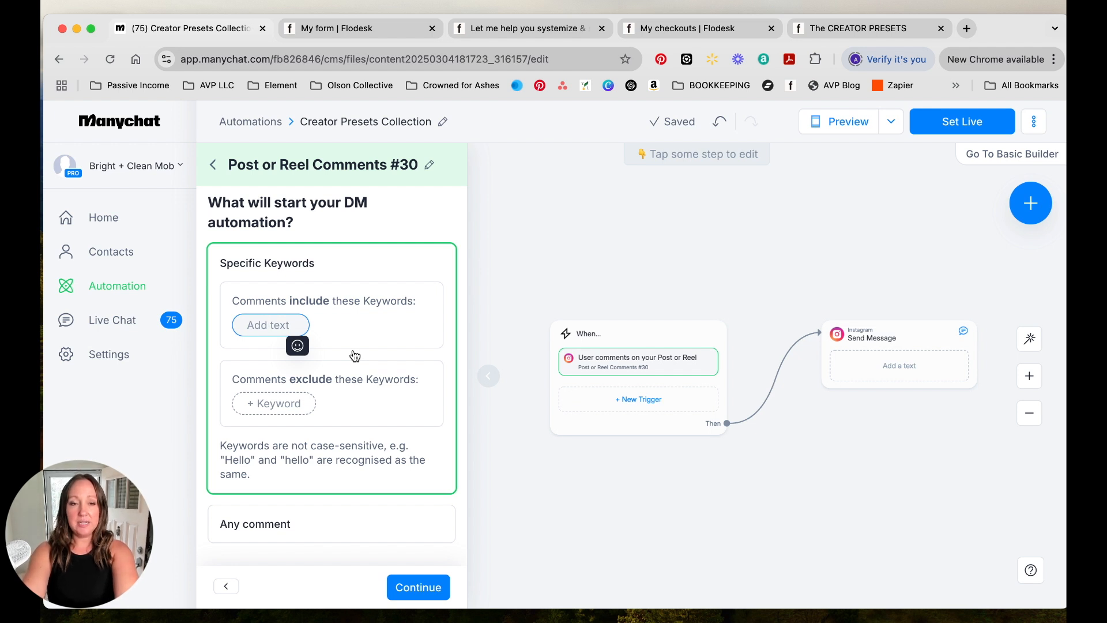
text(Ceat)
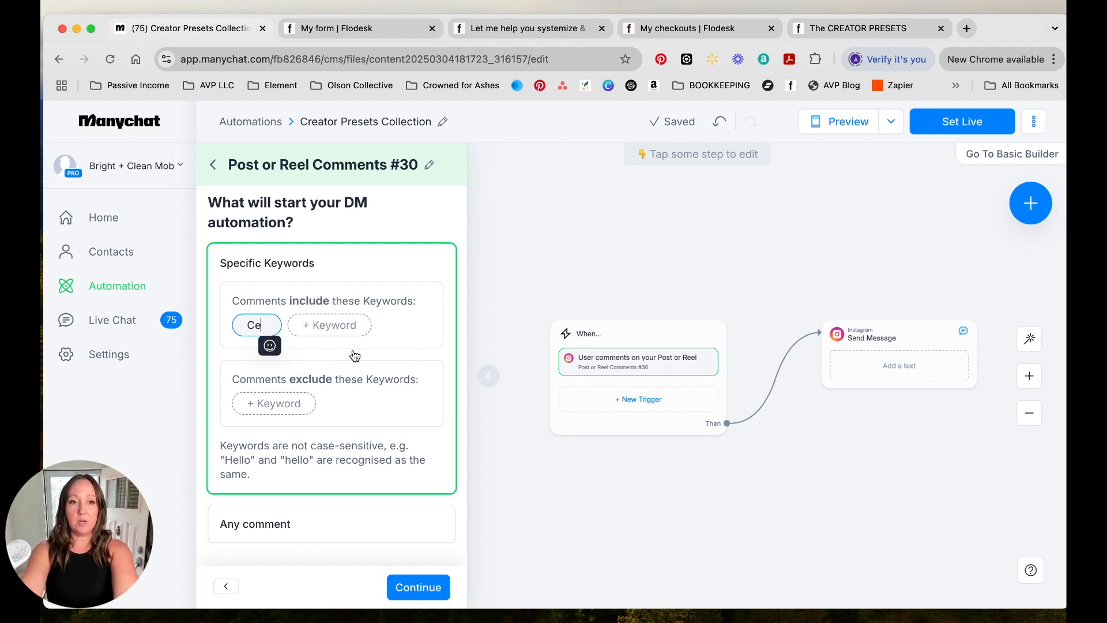
key(BackSpace)
key(BackSpace)
key(BackSpace)
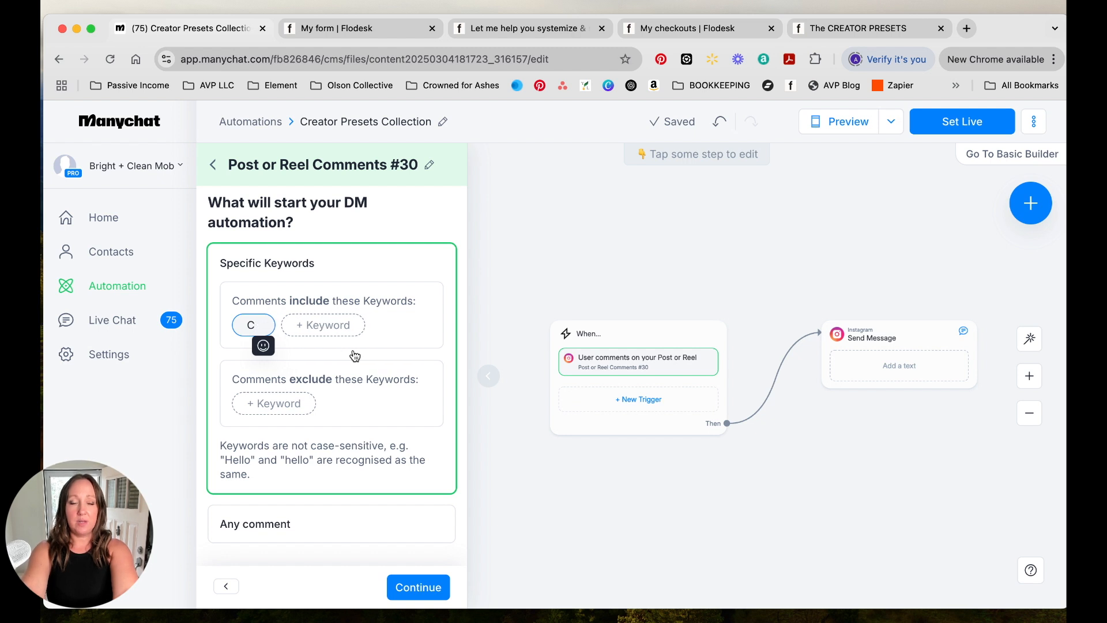
text(reatives)
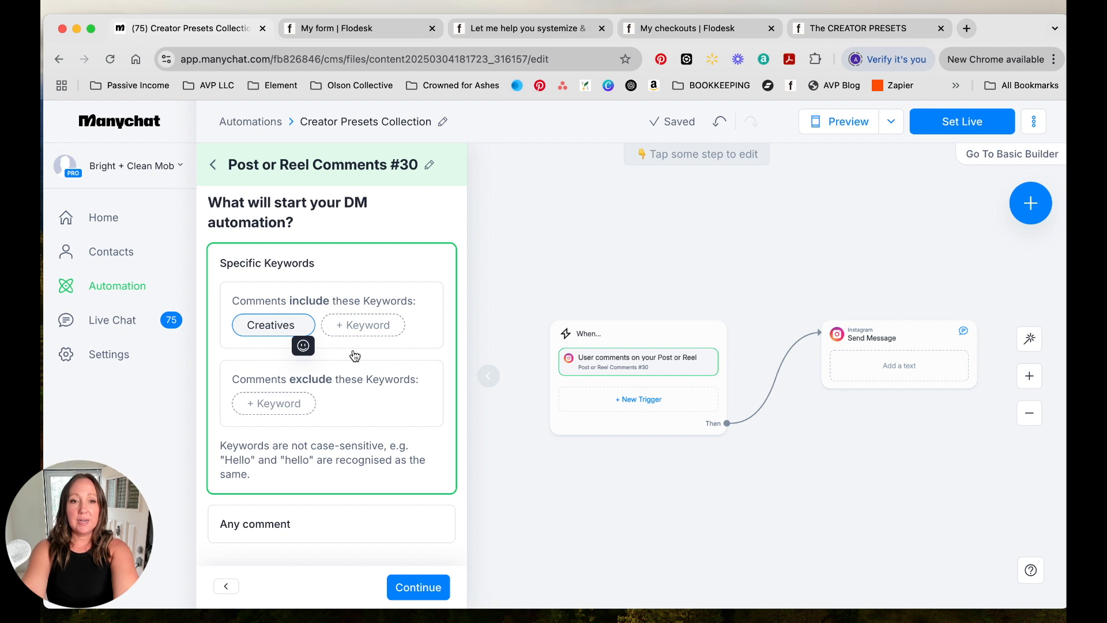
click(369, 326)
text(Creative)
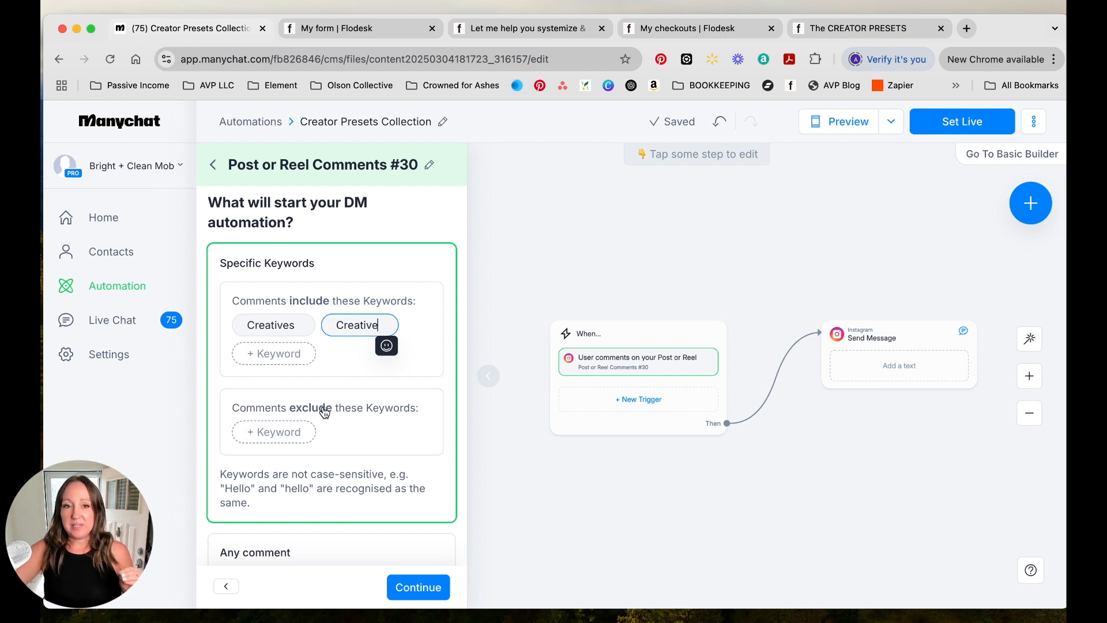
scroll(321, 409, down, 1)
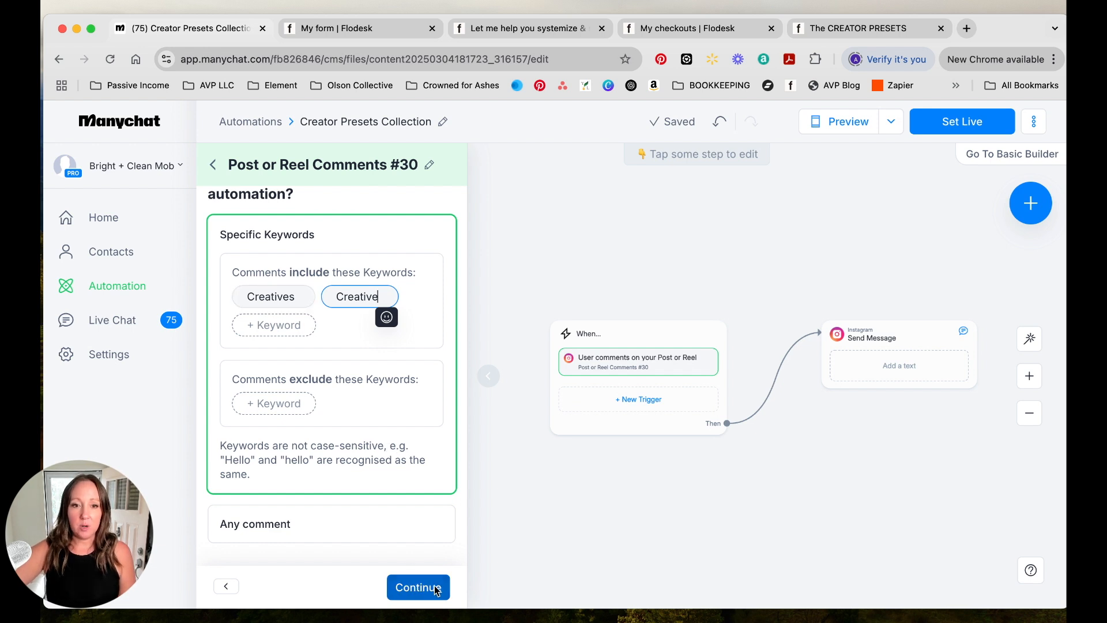
click(416, 587)
- Change the first public reply to "Yay! Check your DMs" followed by a love-letter emoji
scroll(325, 376, up, 1)
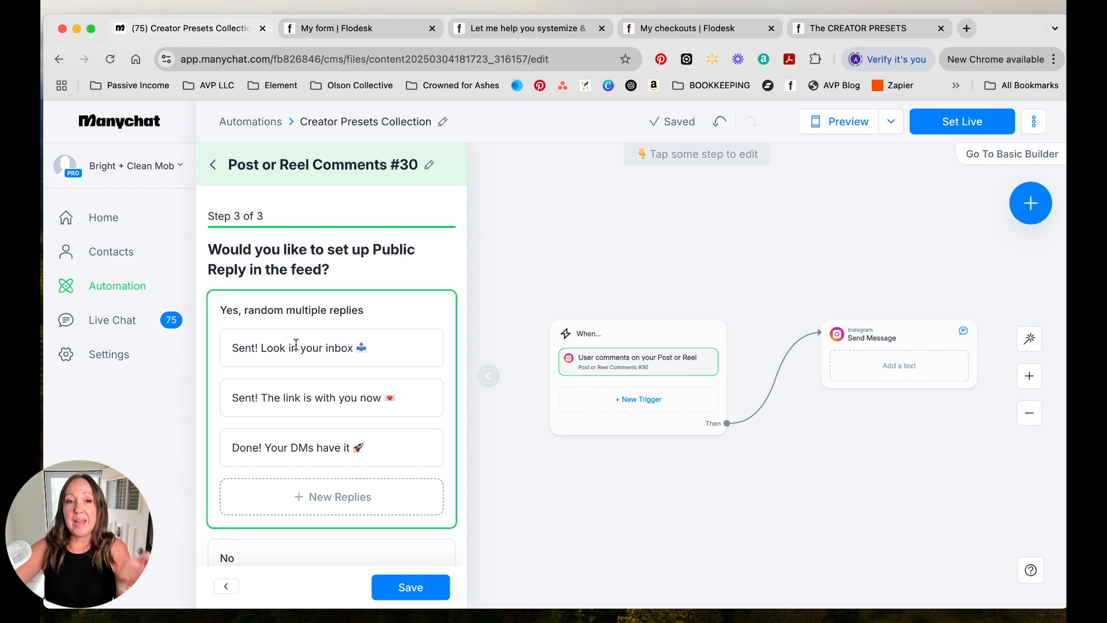
click(231, 348)
drag(261, 348, 369, 350)
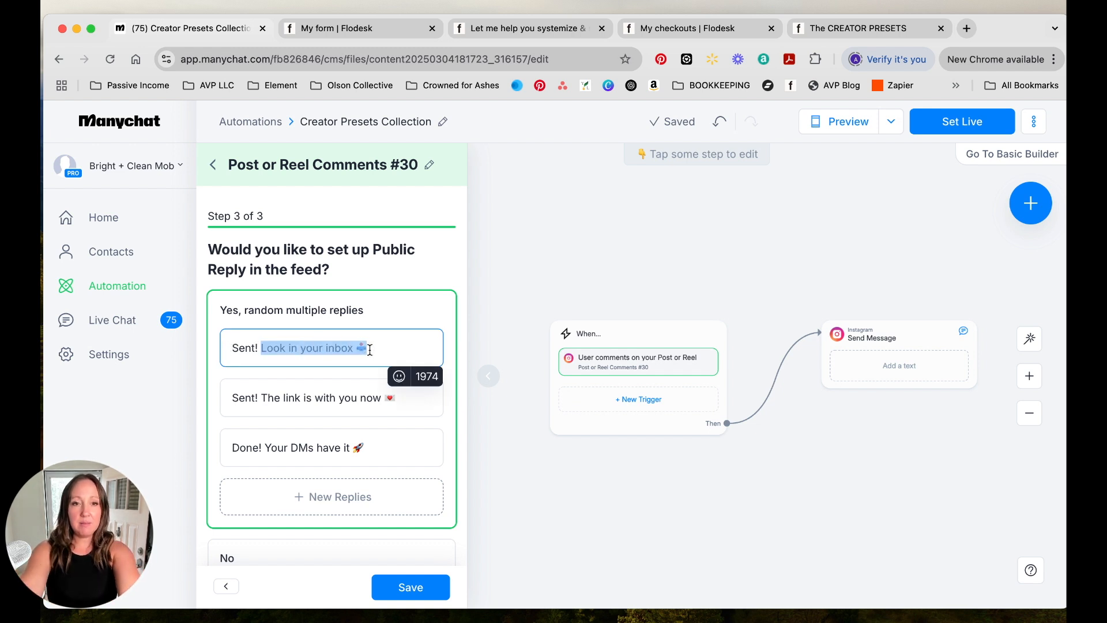
key(BackSpace)
key(BackSpace)
key(BackSpace)
key(BackSpace)
key(BackSpace)
key(BackSpace)
key(BackSpace)
text(Yay! check)
key(BackSpace)
key(BackSpace)
key(BackSpace)
key(BackSpace)
key(BackSpace)
text(Check your DMs)
click(398, 376)
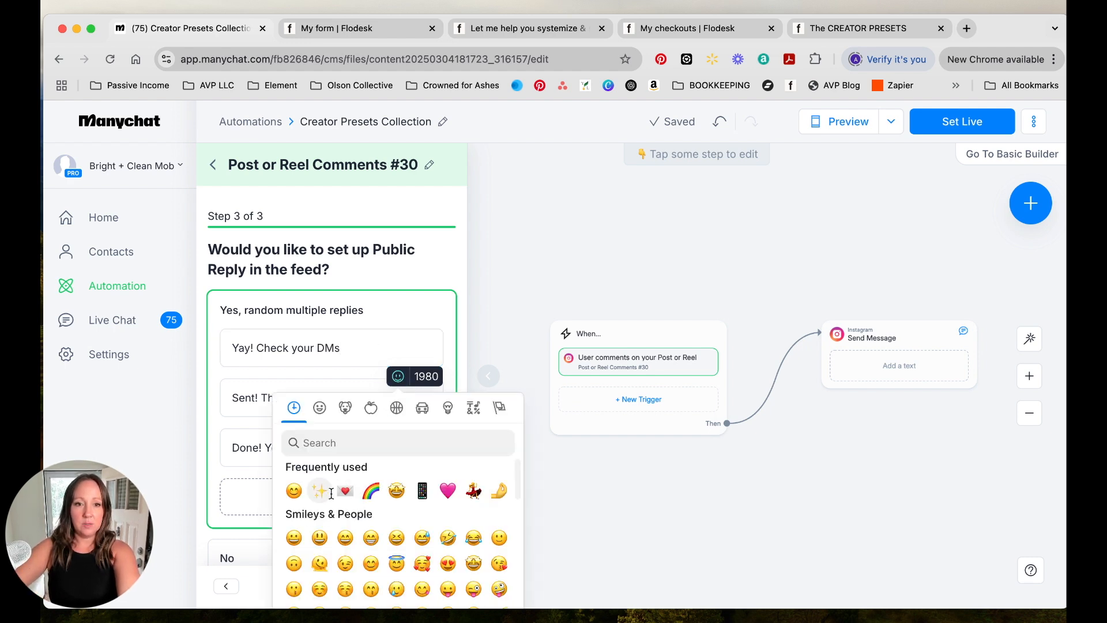
click(345, 490)
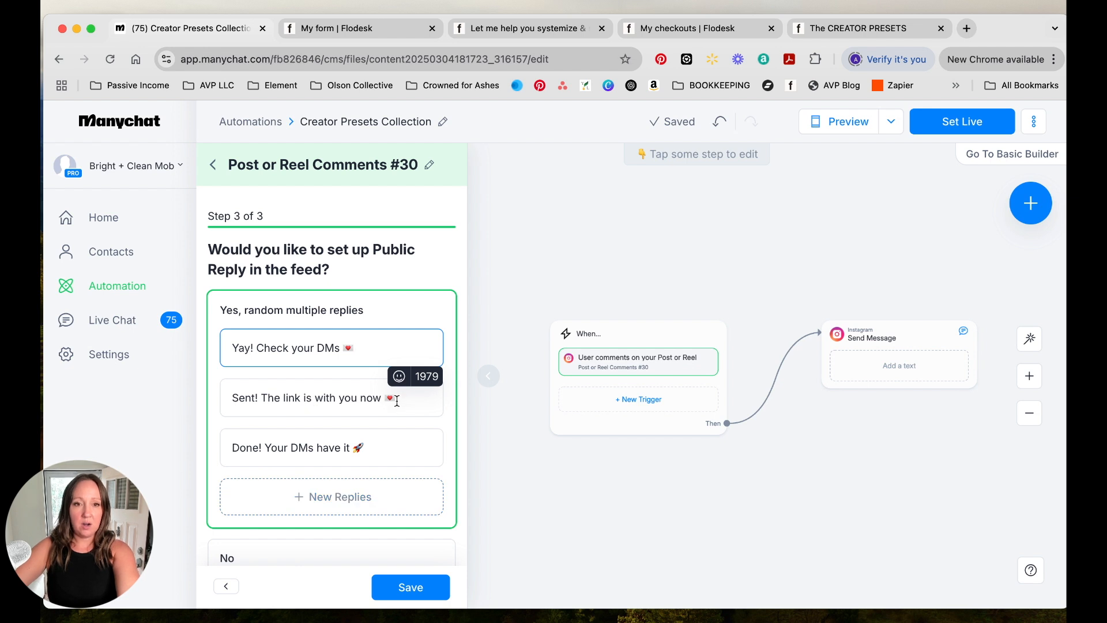
- Replace the second public reply with "Just sent that your way! Check it out in your messages" plus a sparkles emoji
drag(401, 393, 213, 397)
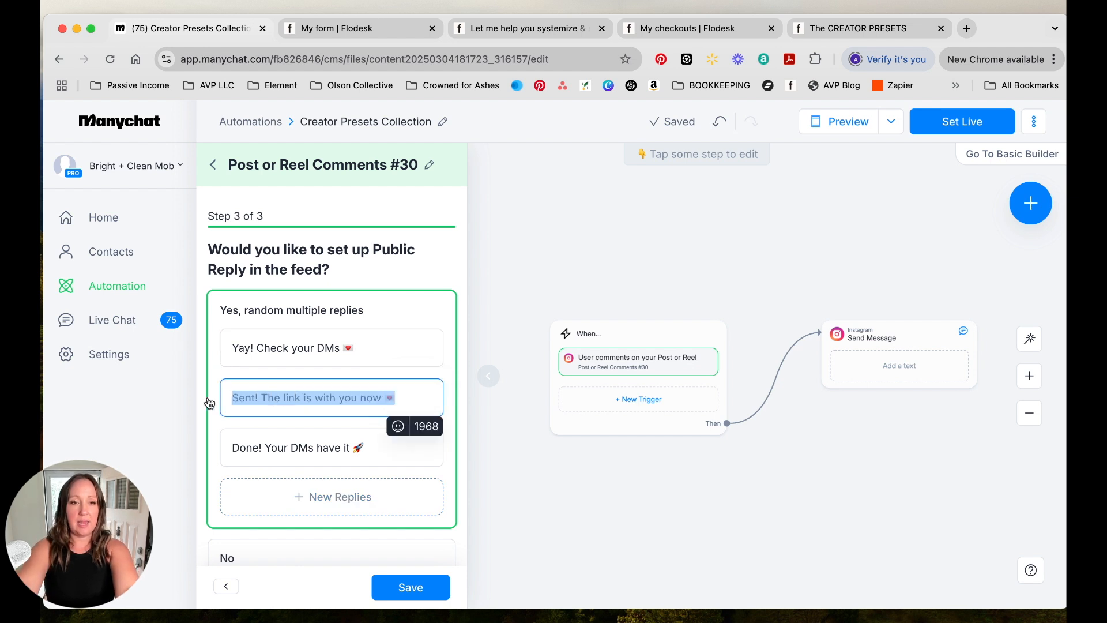
text(Just s)
text(ent that your we)
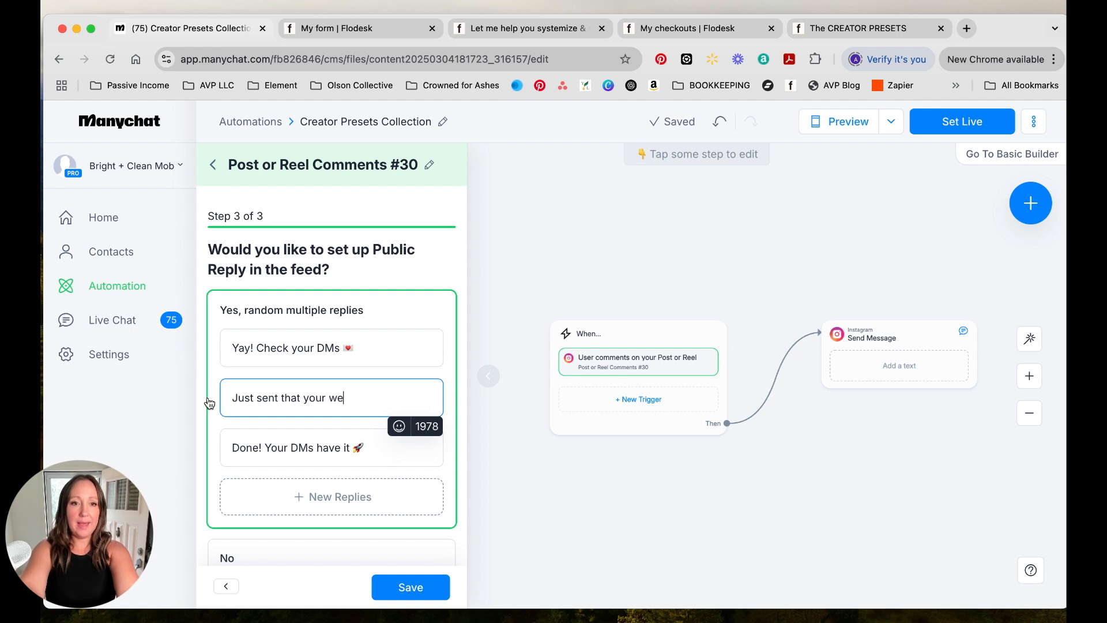
key(BackSpace)
text(ay! )
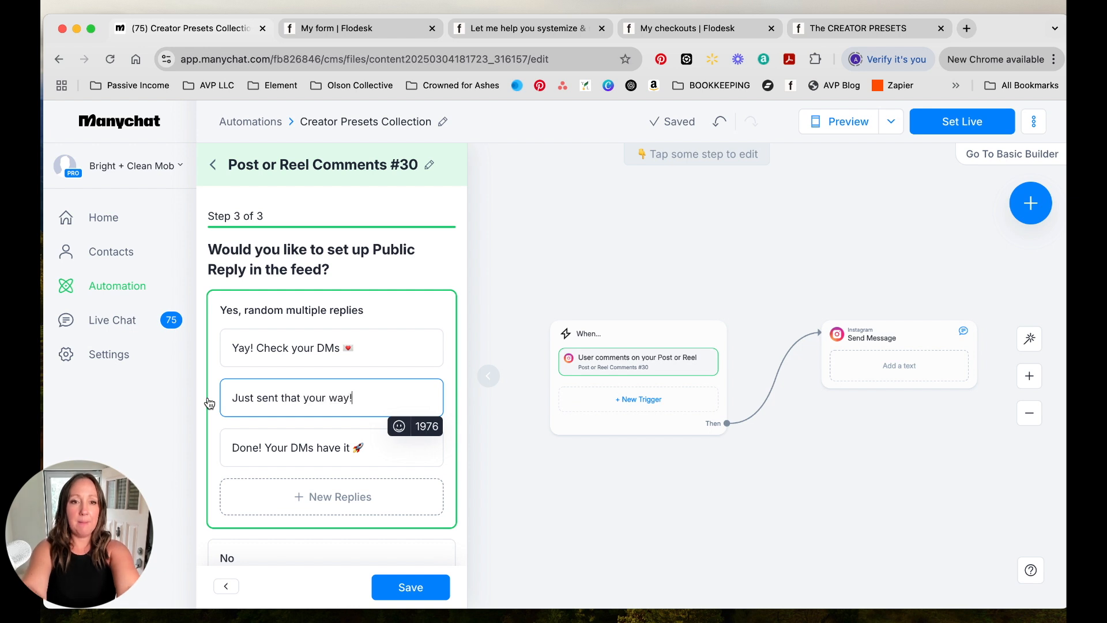
text(Check i)
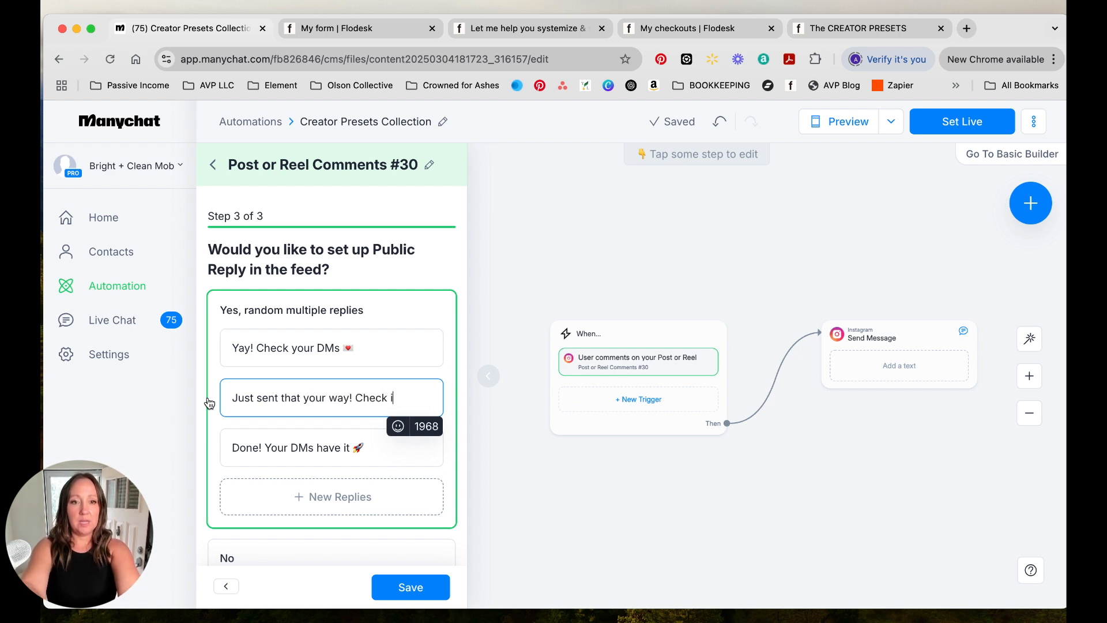
text(t out in your messages)
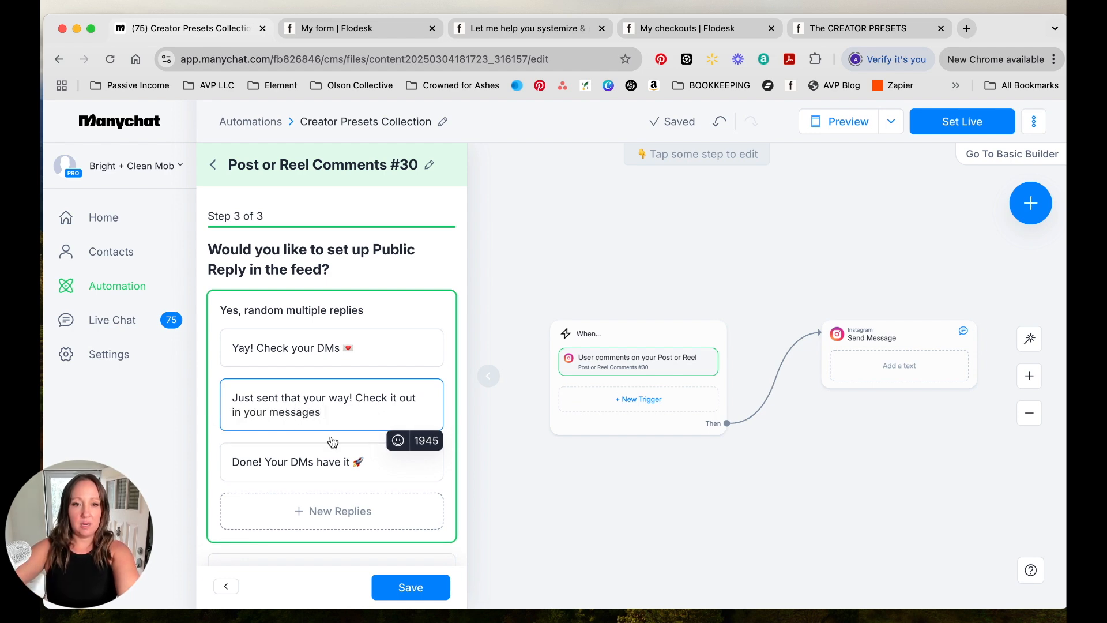
click(397, 441)
click(352, 217)
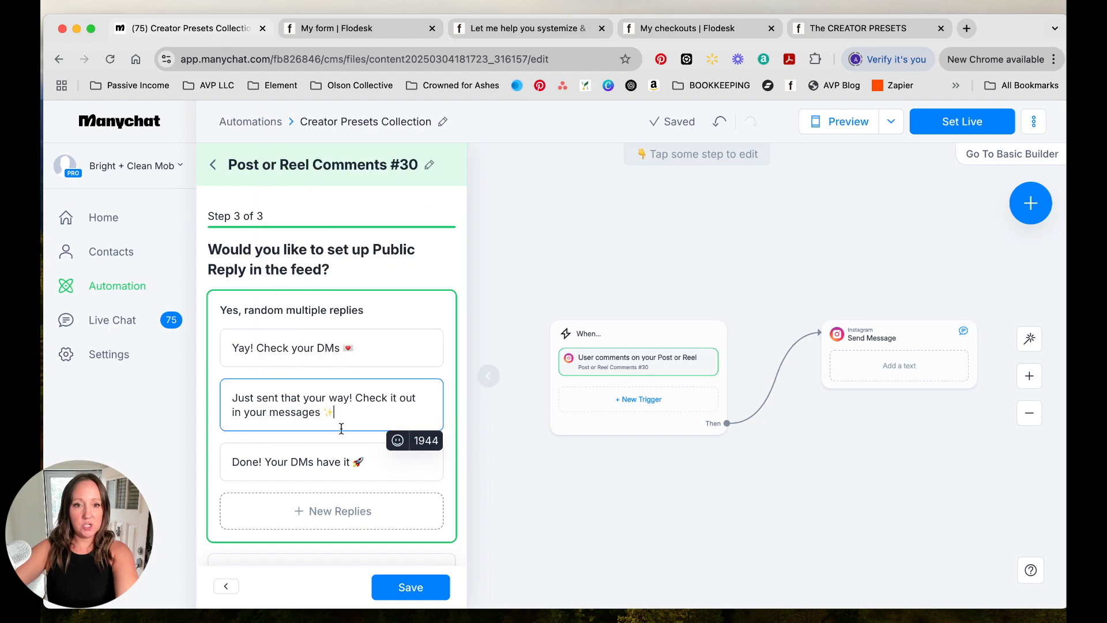
- Change the third public reply to "Done! It's in your inbox"
click(347, 466)
drag(270, 463, 370, 459)
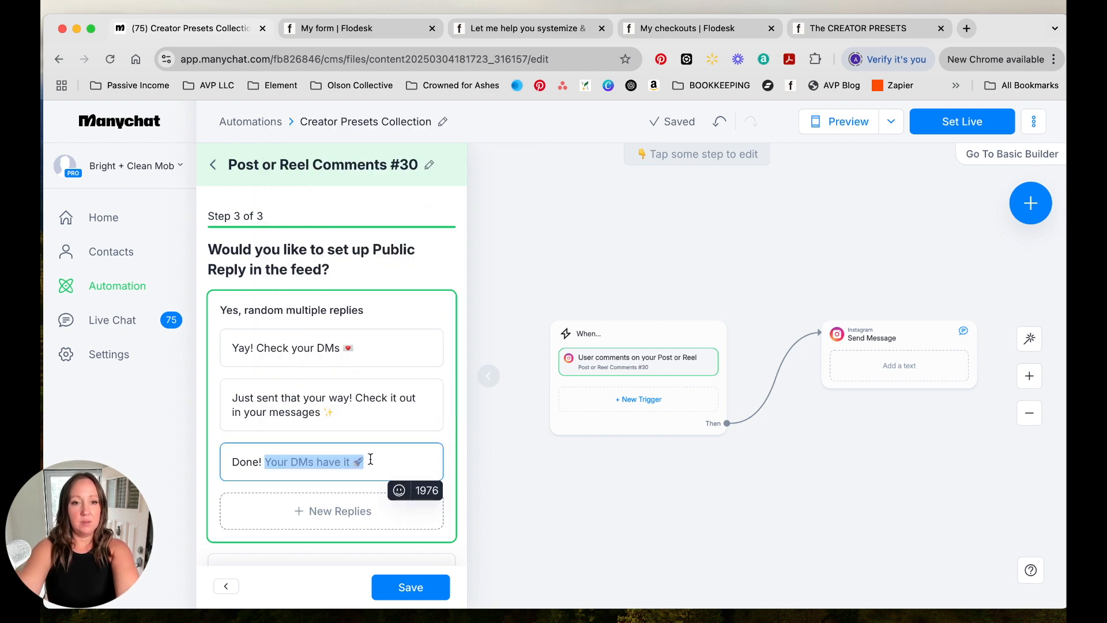
text(It's in yo)
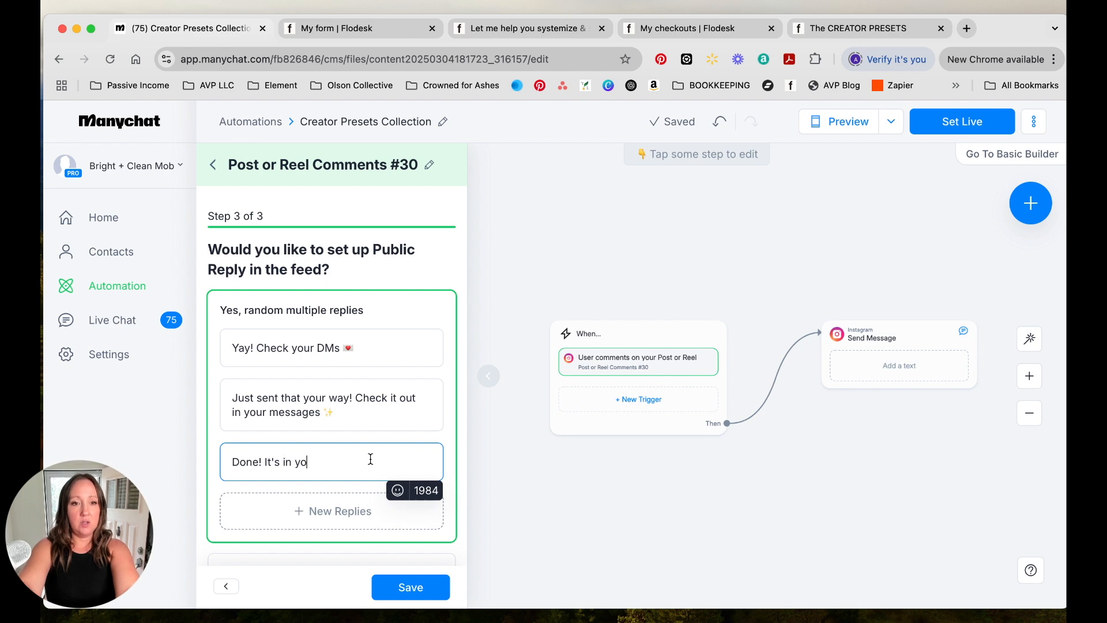
text(ur inbox)
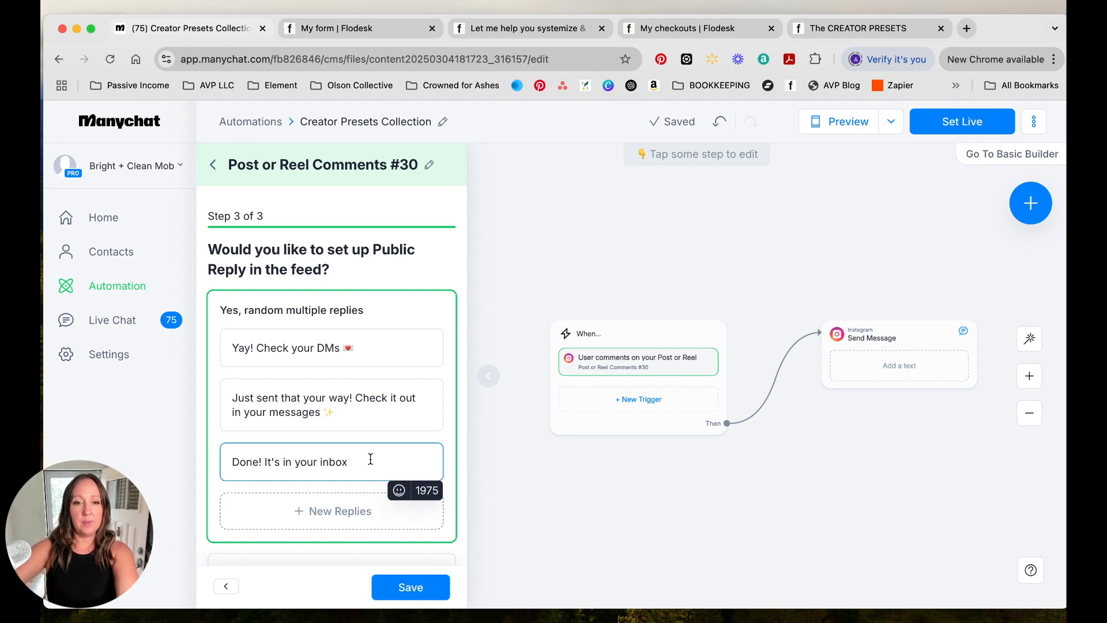
- Add a star-struck emoji to the third public reply and save the public replies
click(399, 490)
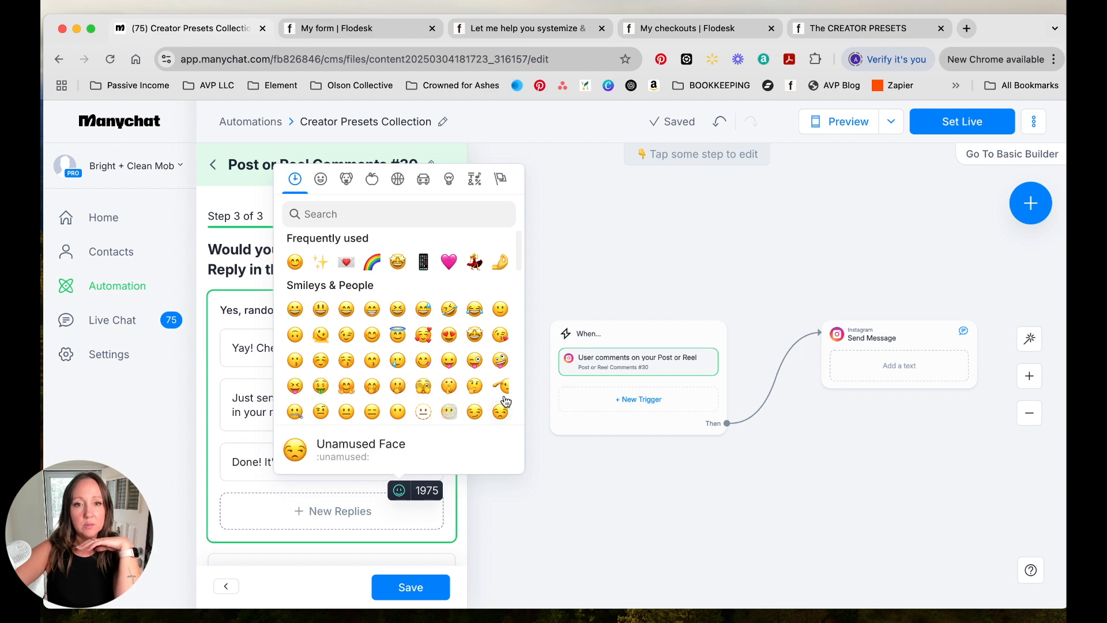
click(474, 334)
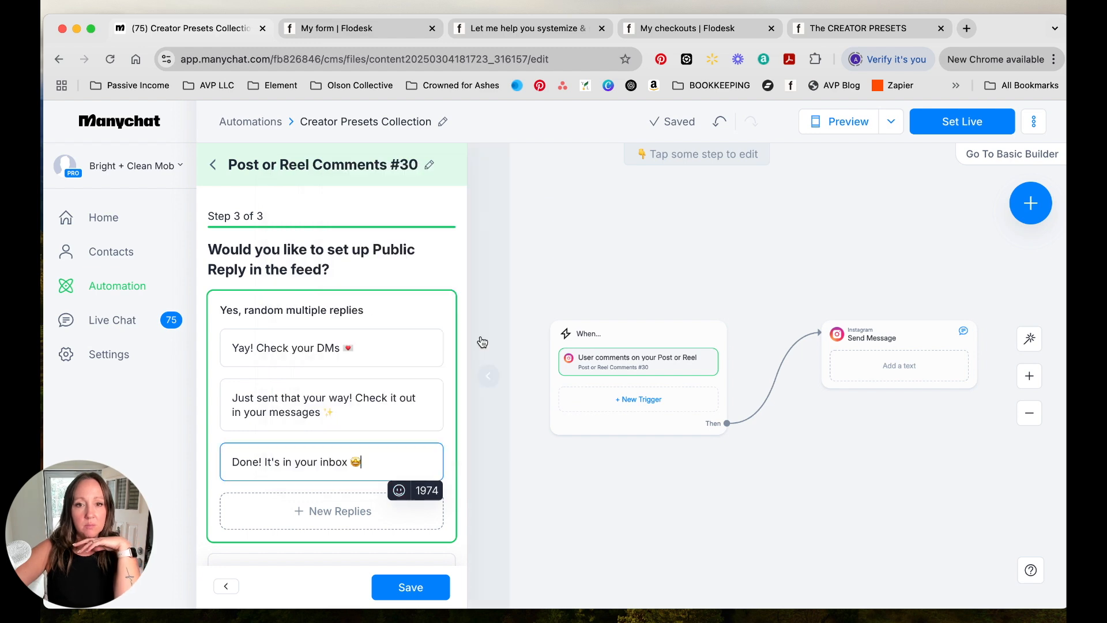
click(405, 597)
scroll(341, 424, down, 2)
scroll(341, 425, down, 5)
scroll(340, 422, up, 5)
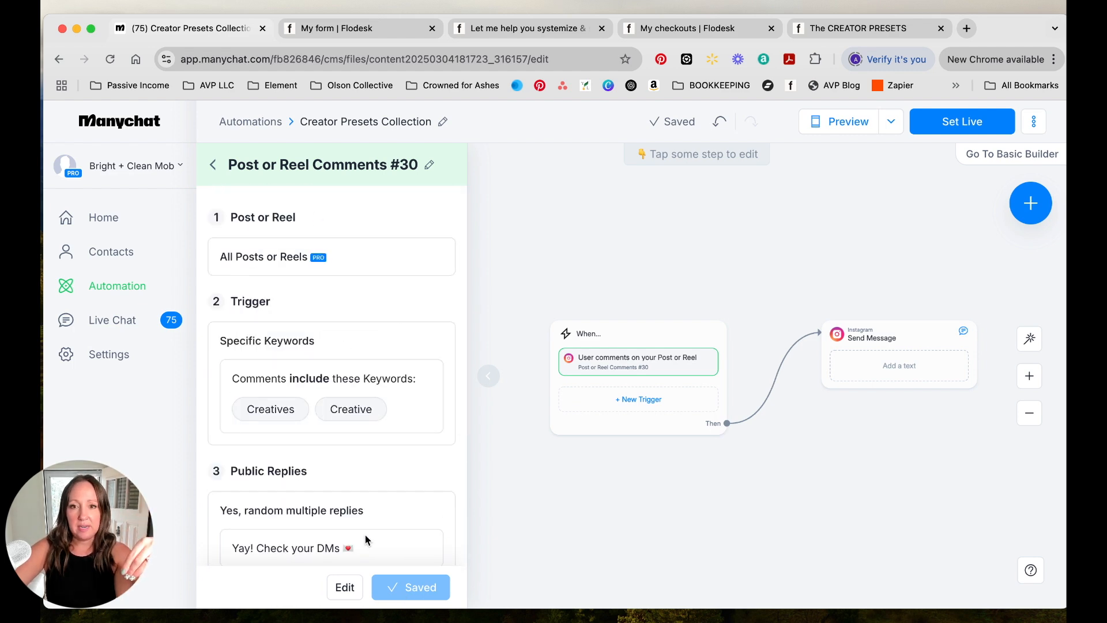
- Write the first Send Message text: "Hey friend! Just checking, you want me to share those presets, right?"
click(878, 369)
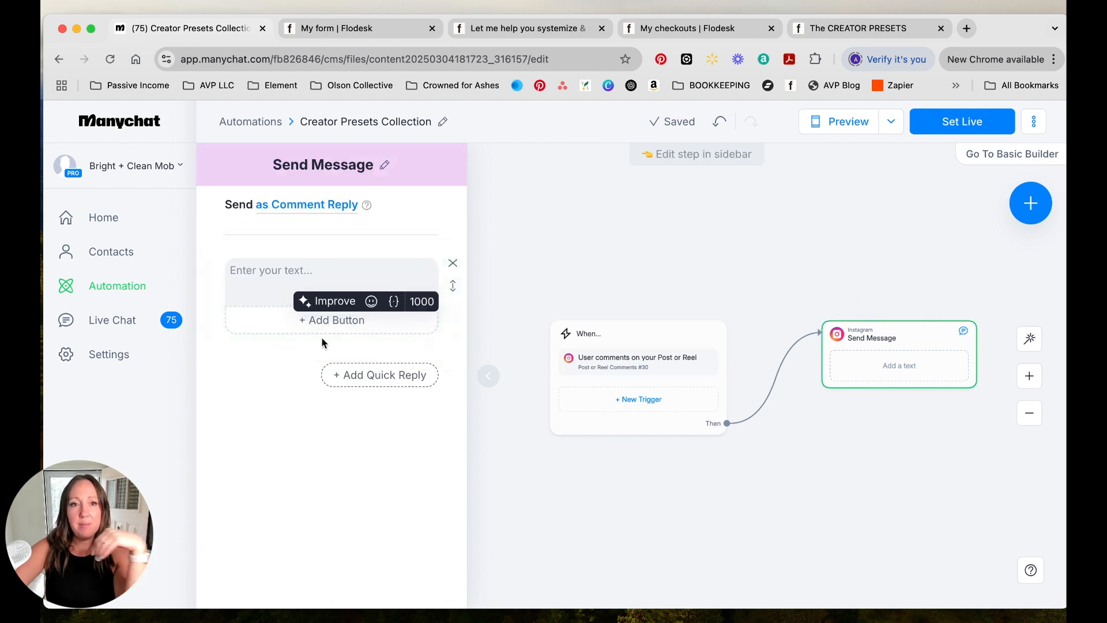
click(269, 299)
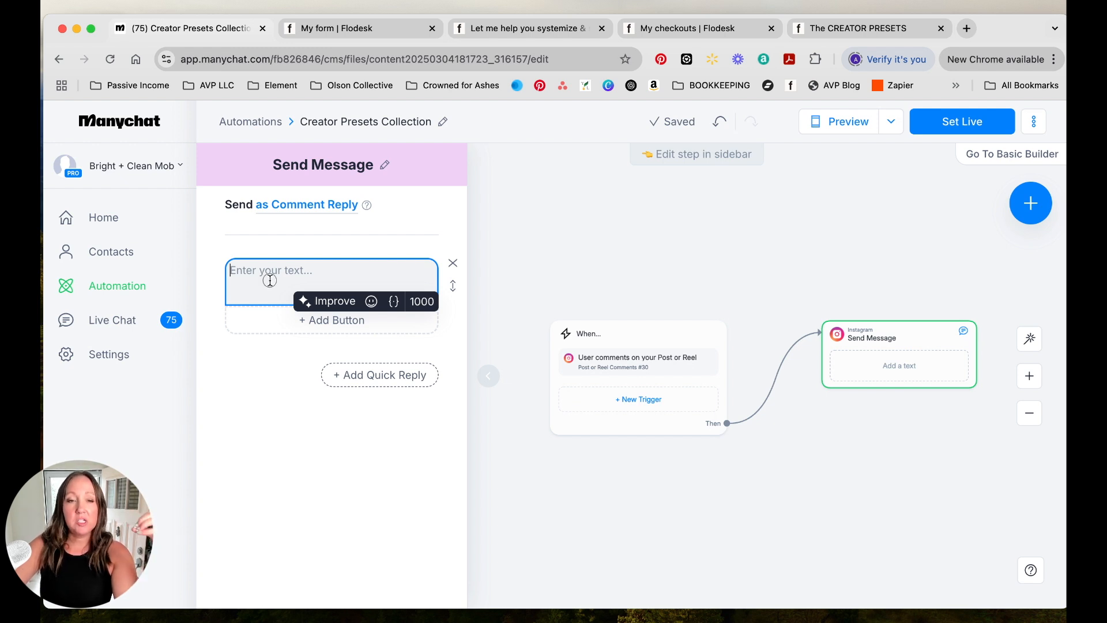
text(Hey girn)
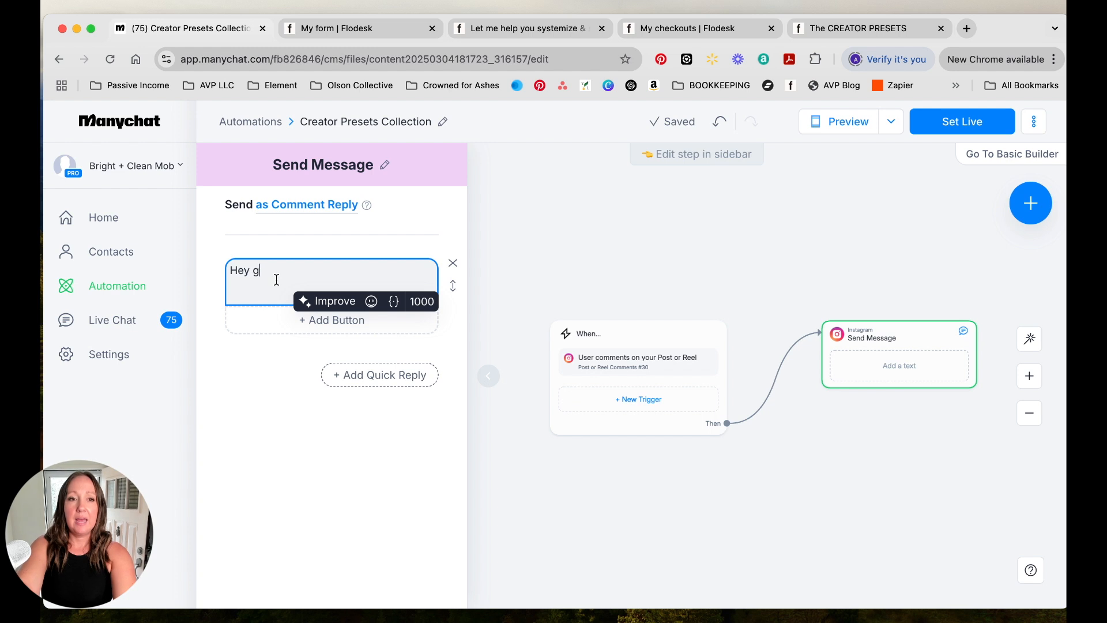
key(BackSpace)
key(BackSpace)
text(friend! Just checxkin)
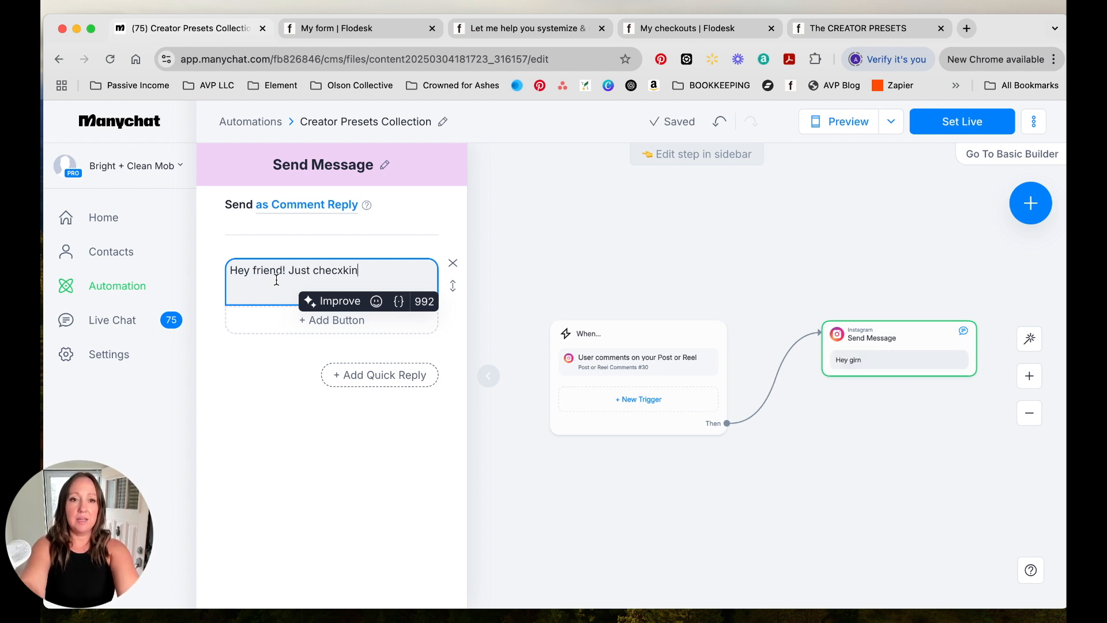
key(BackSpace)
key(BackSpace)
key(BackSpace)
key(BackSpace)
text(king, you)
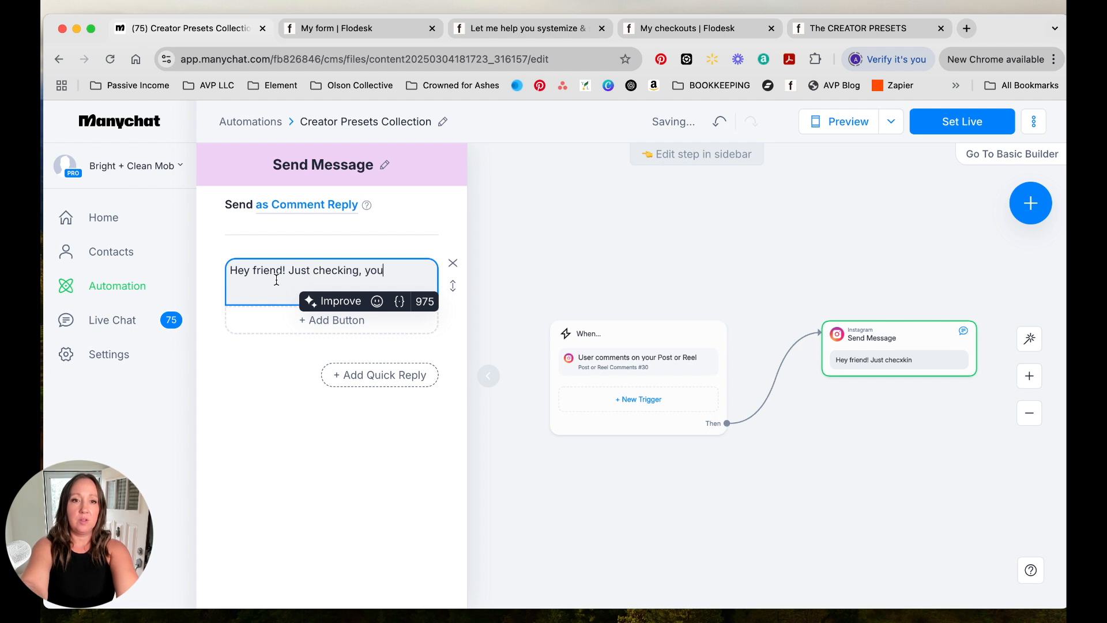
text( want me to )
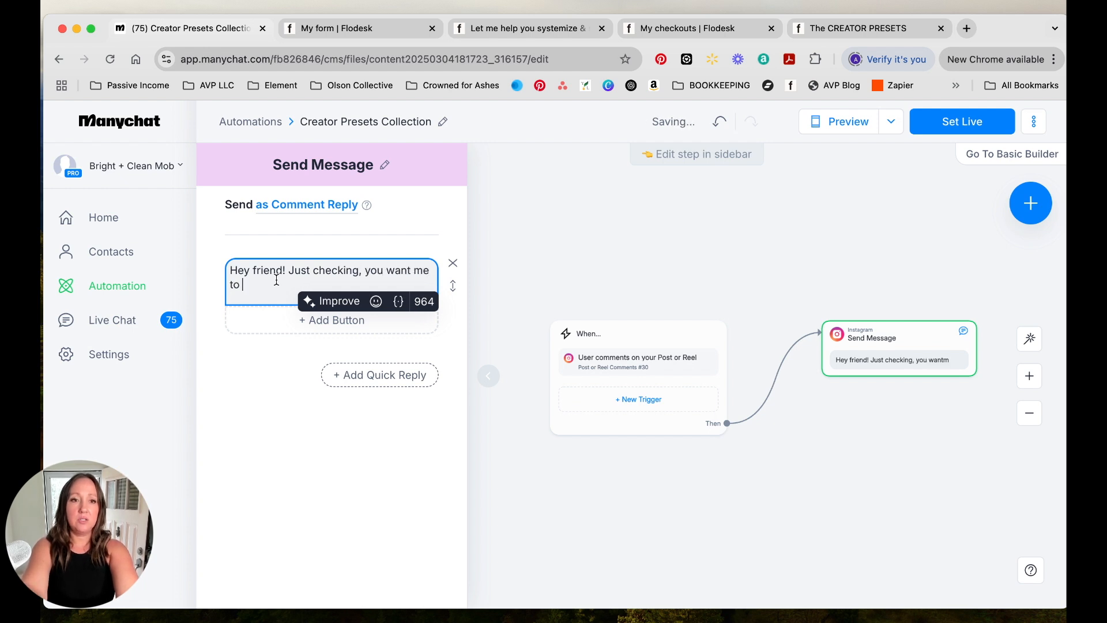
text(share those presets, right?)
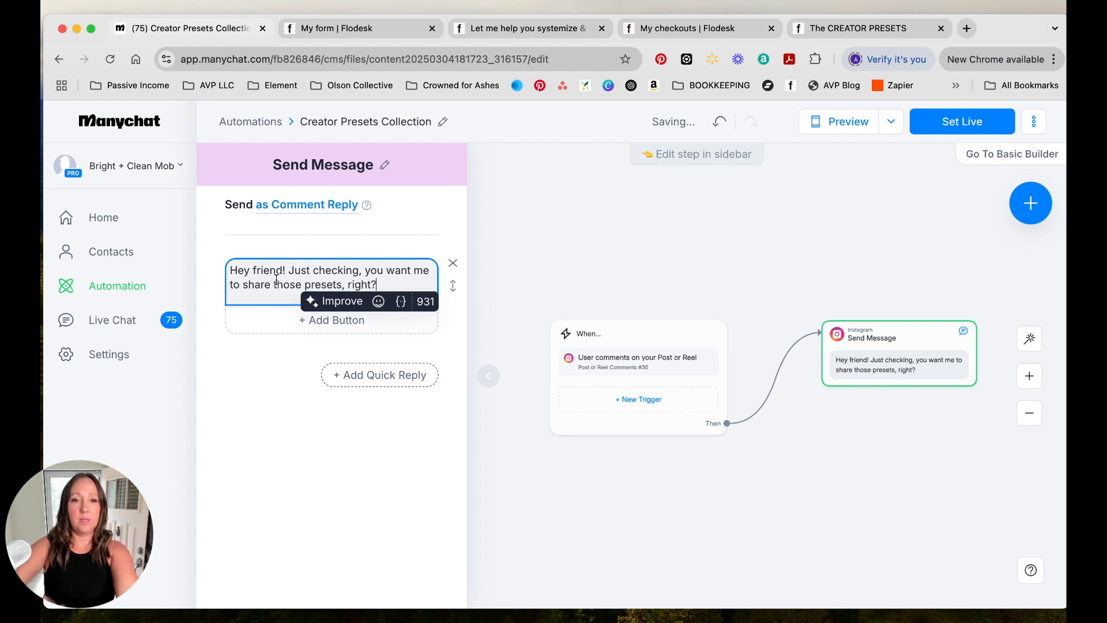
- Add a button to that message titled "✨ Yes!! ✨" with sparkles emojis on both sides
click(285, 321)
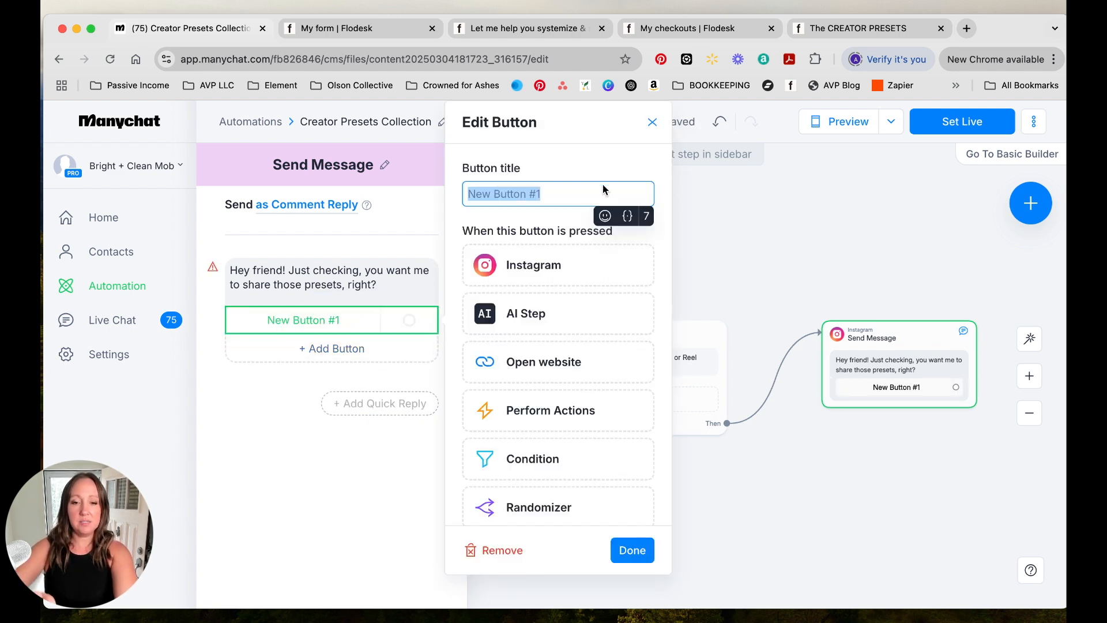
text(Yes!!)
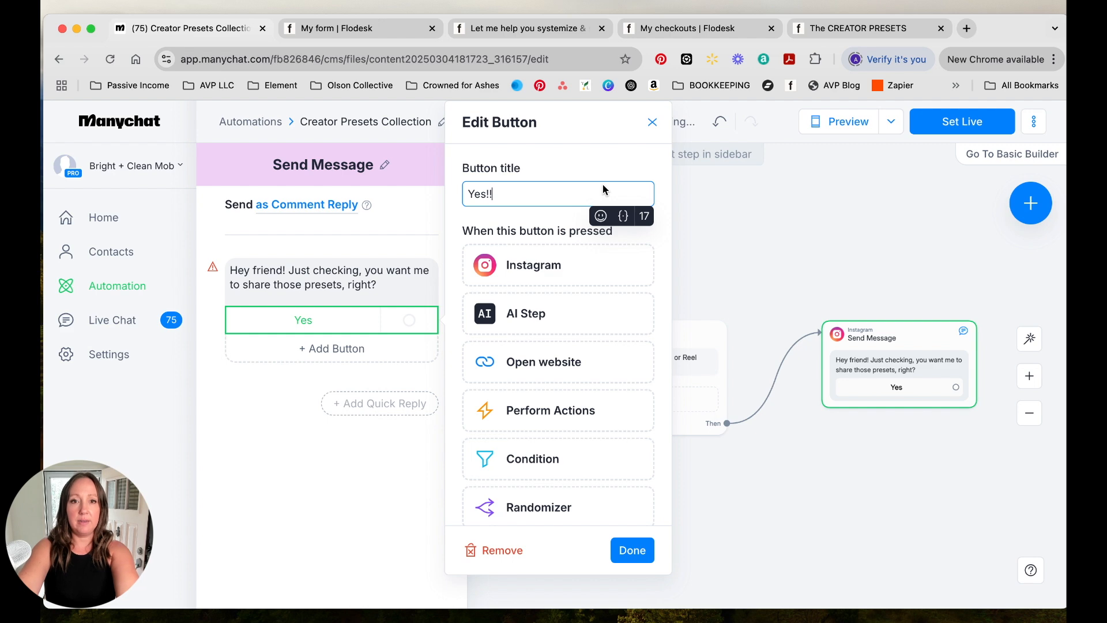
click(600, 215)
click(521, 330)
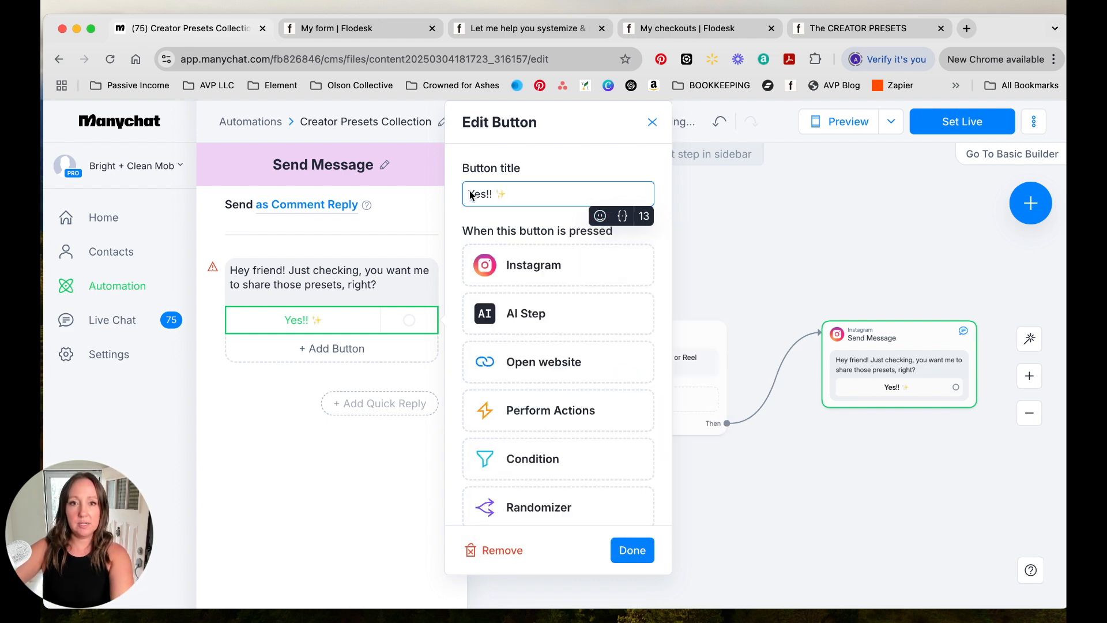
click(600, 215)
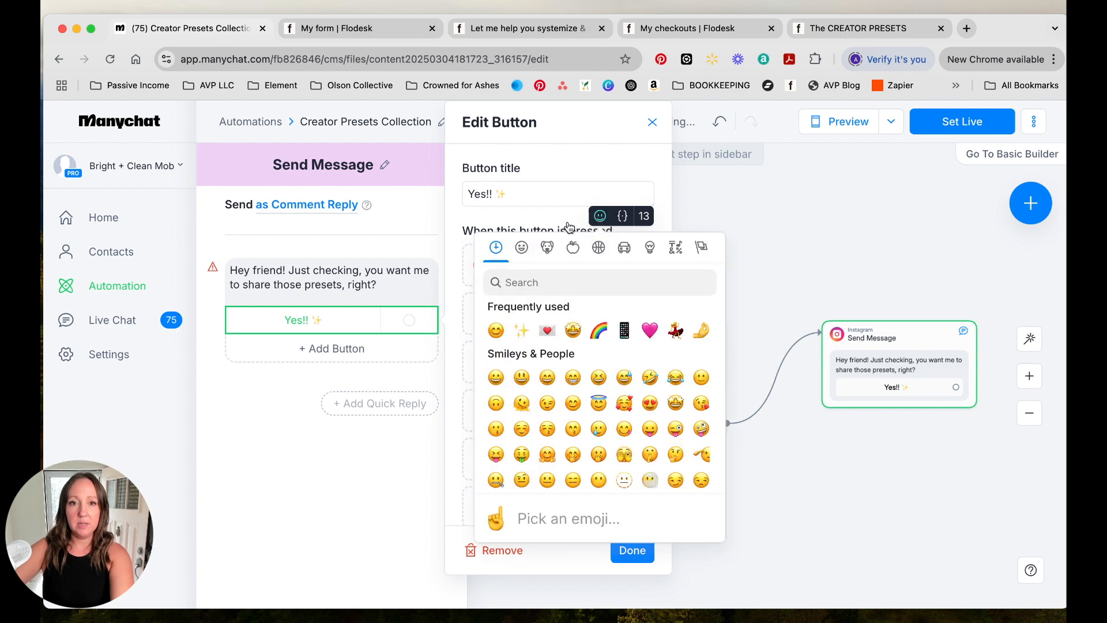
click(521, 329)
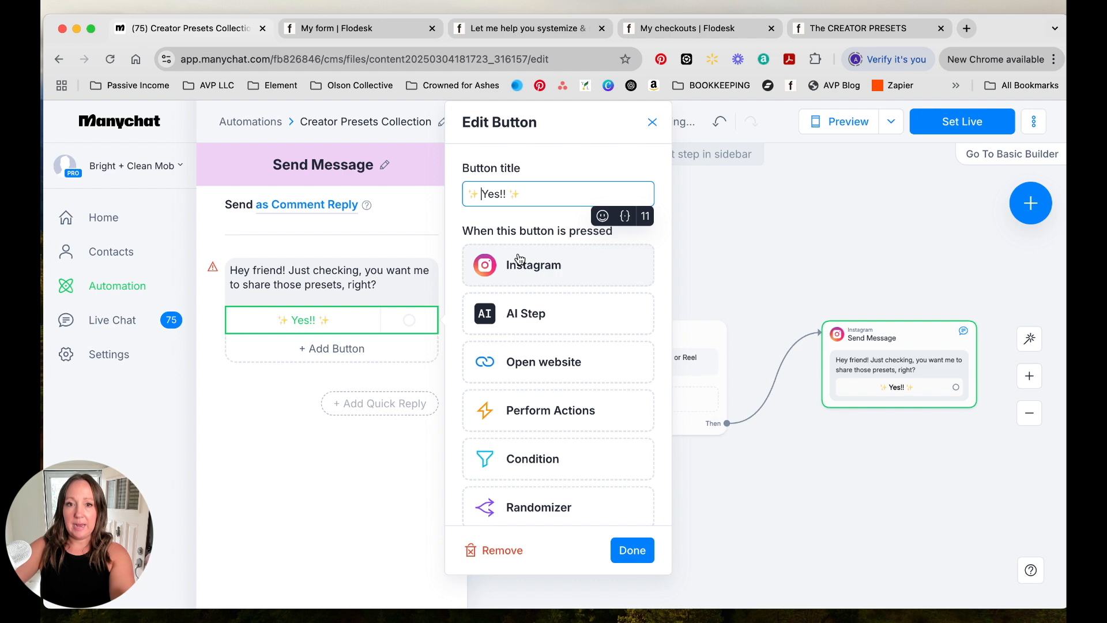
click(634, 549)
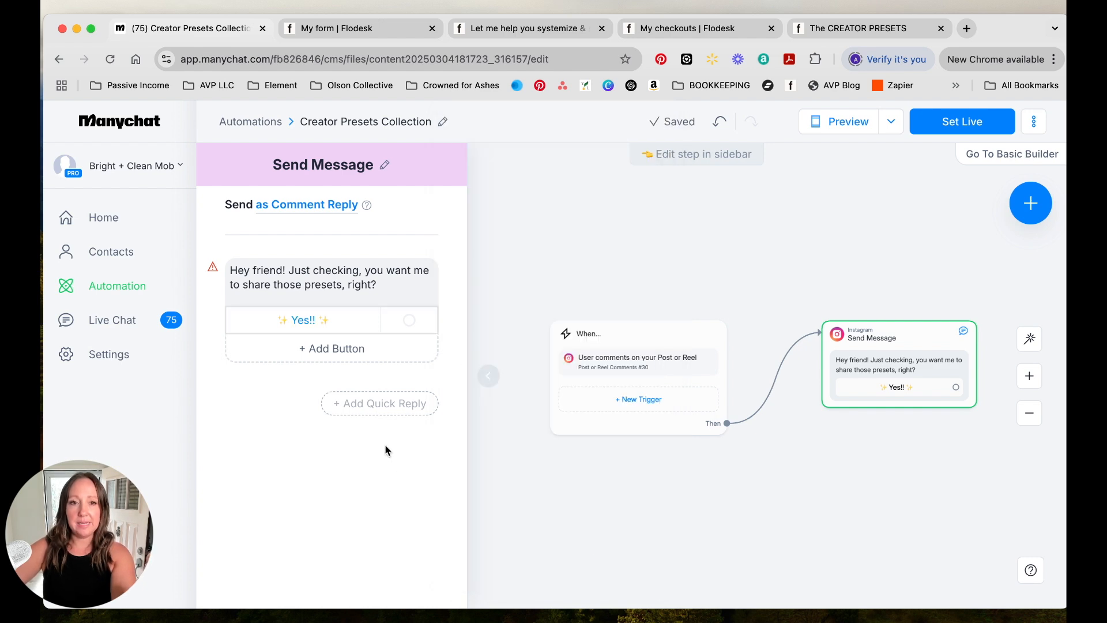
- Link the "Yes!!" button to a new Instagram Send Message step
click(327, 321)
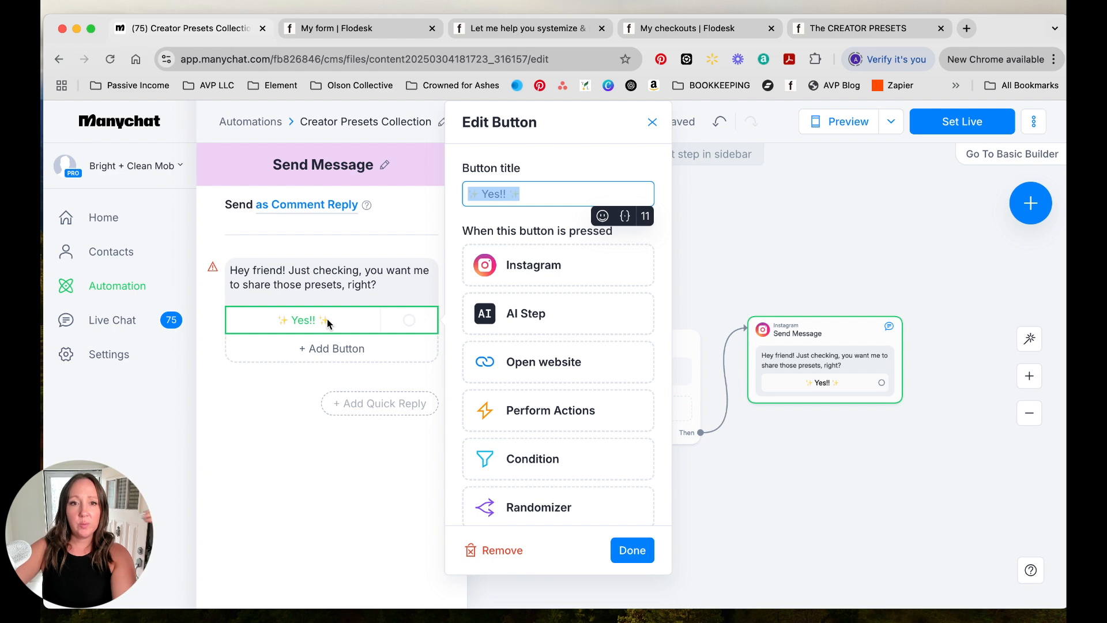
click(554, 268)
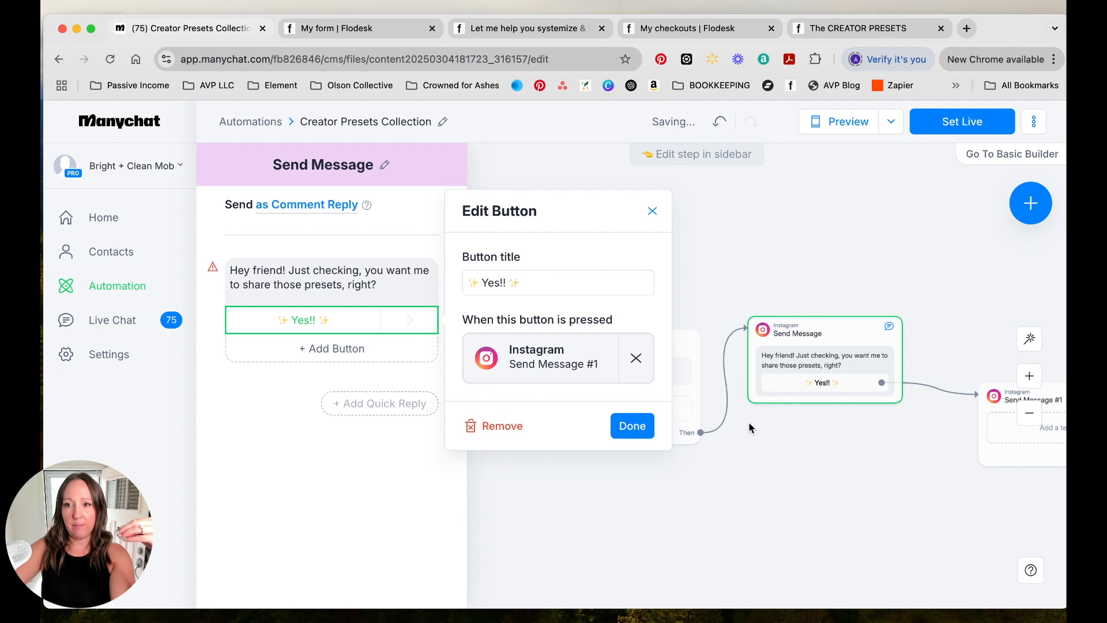
click(888, 423)
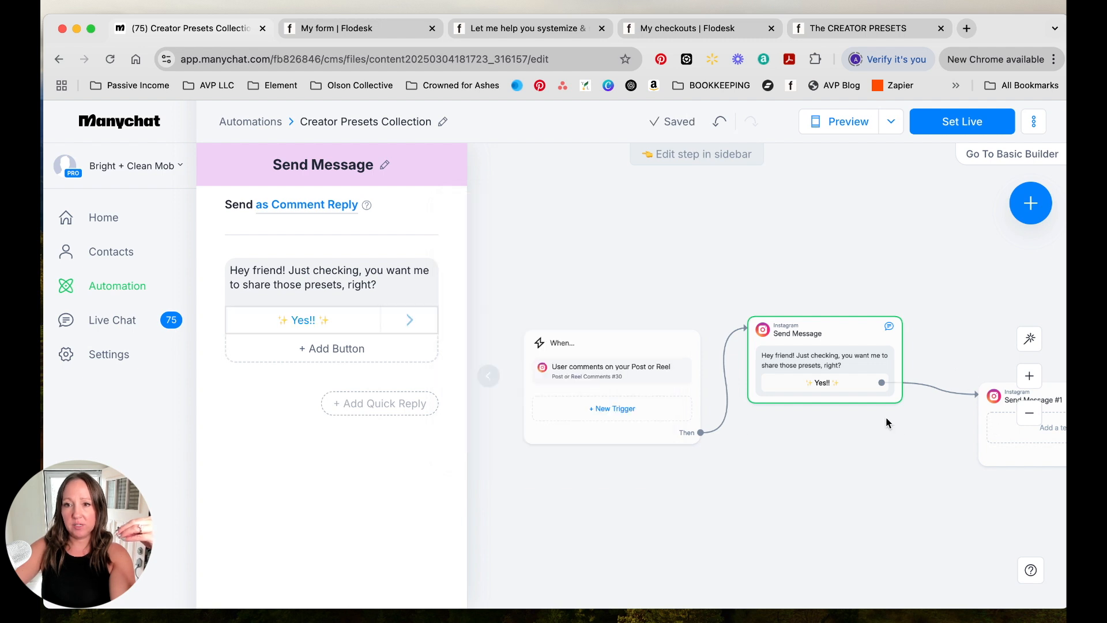
scroll(887, 421, right, 2)
drag(899, 410, 859, 333)
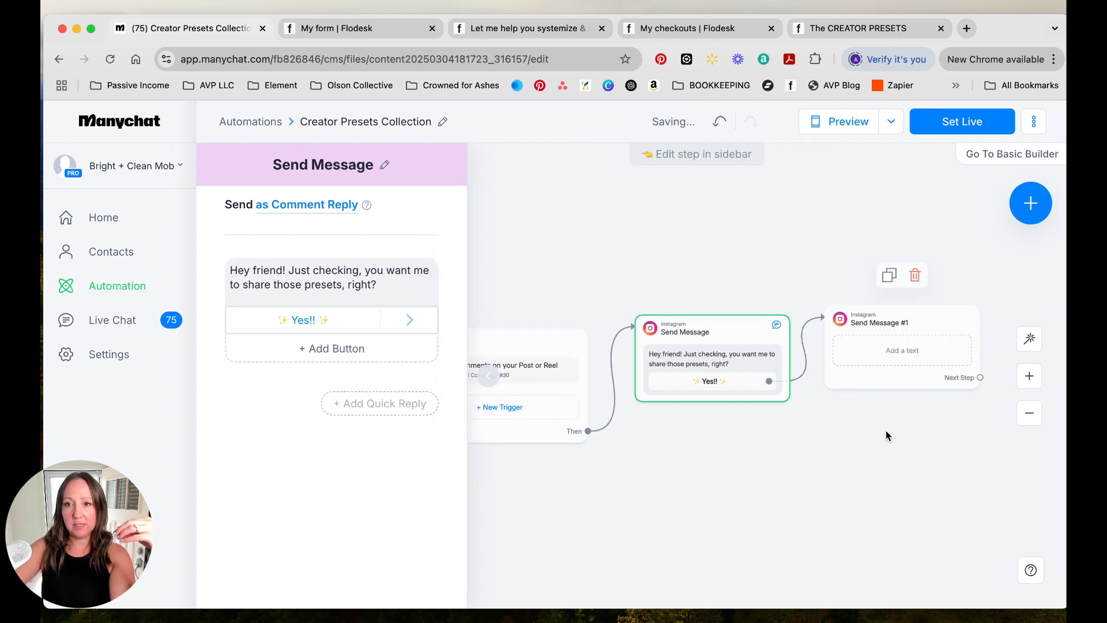
- Write the new message: "Awesome! My one-click edits for all your phone photos are going to be so gamechanger for you! Check them out!"
click(875, 355)
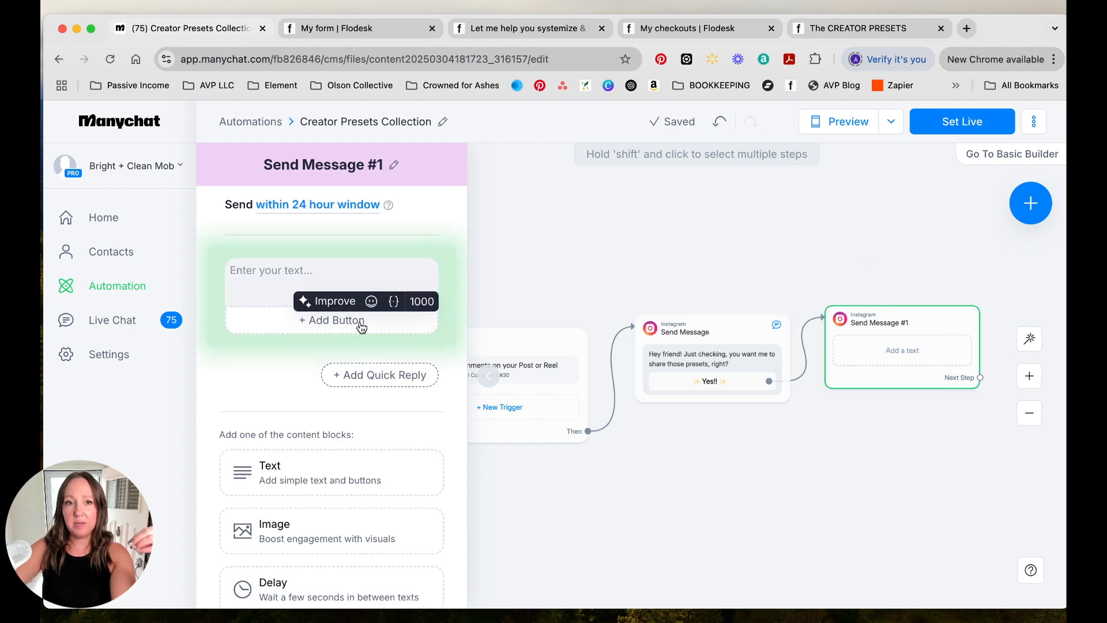
text(Aweo)
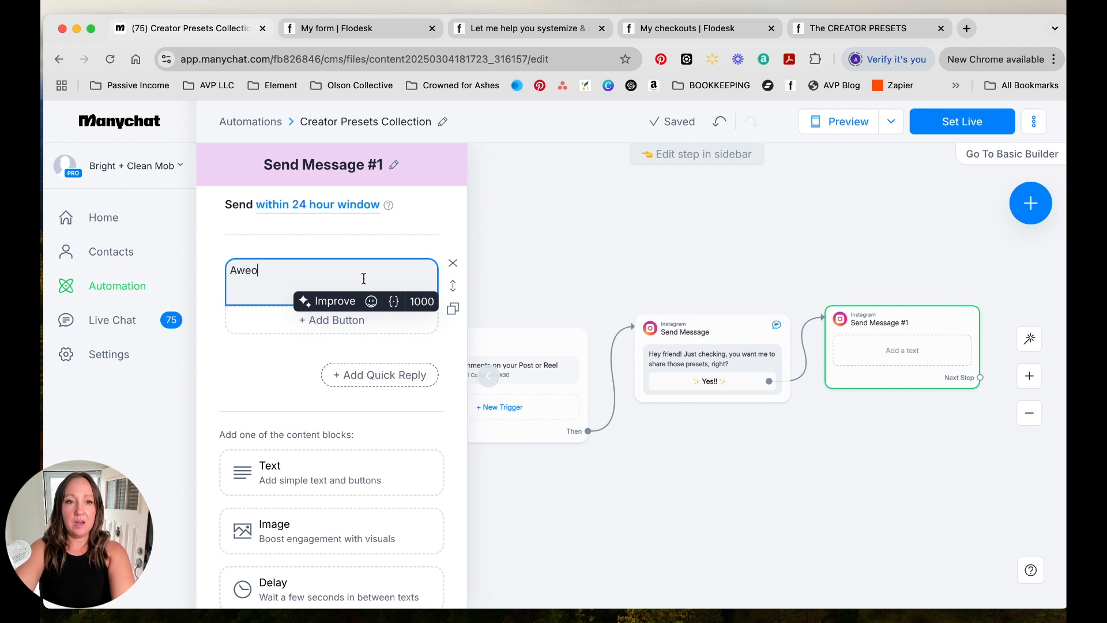
key(BackSpace)
text(some! )
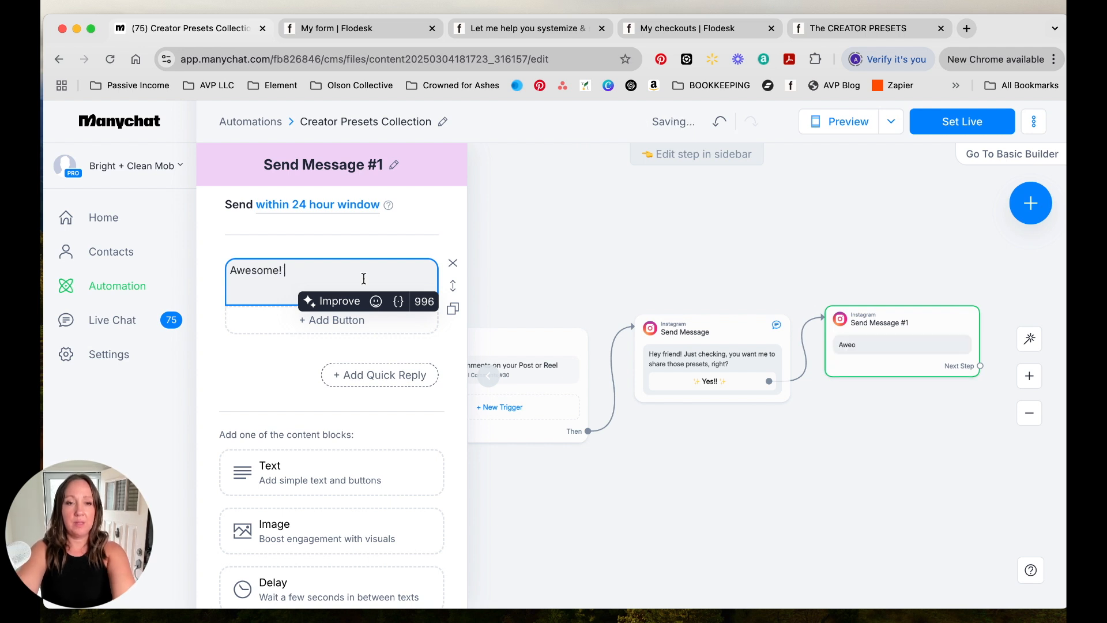
text(My one-click )
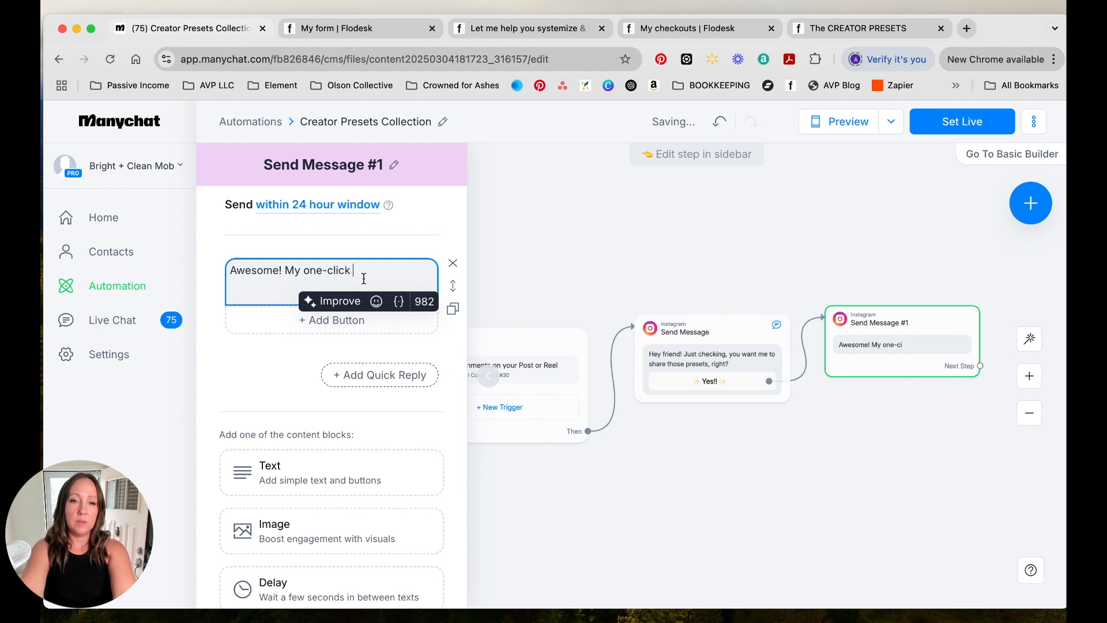
text(eidts)
key(BackSpace)
text(dits for all your ph)
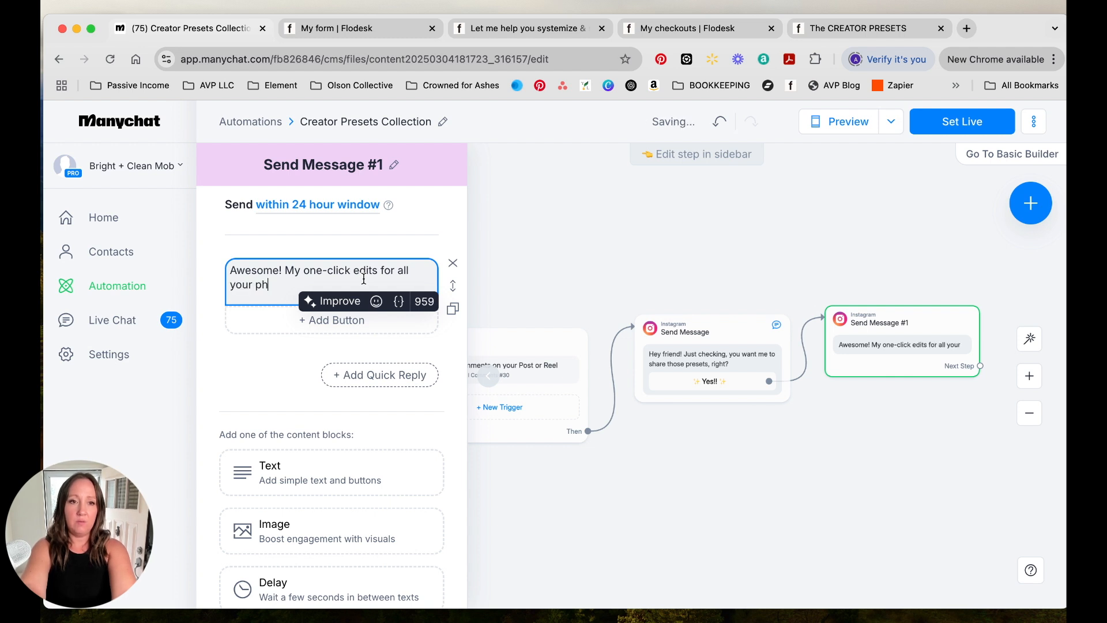
text(one photos are going to be so )
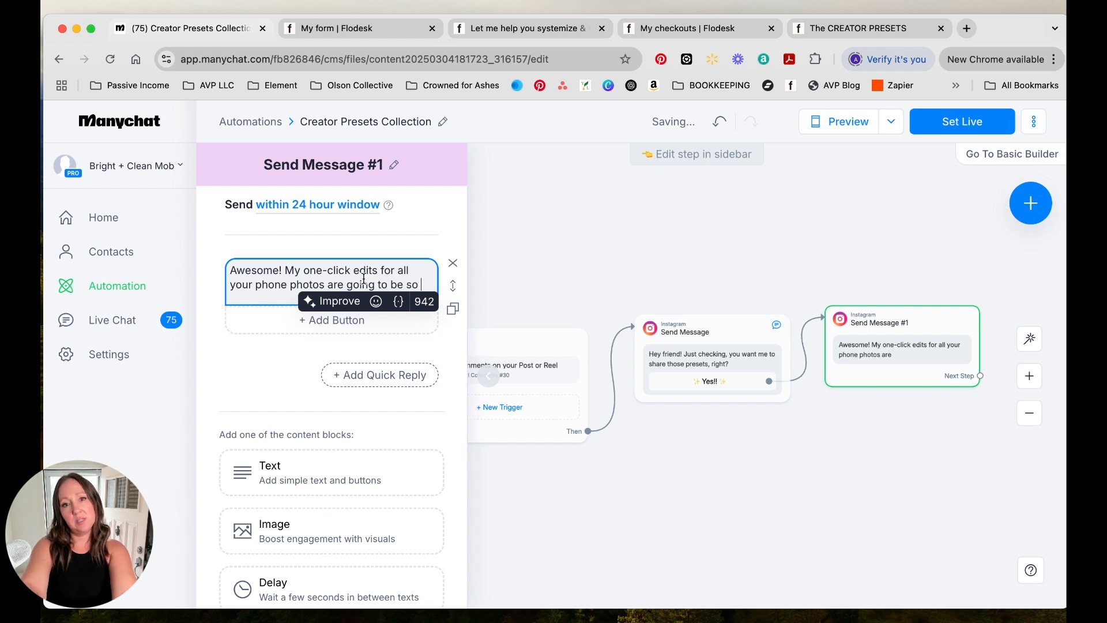
text(gamechanger for you! Check them out!)
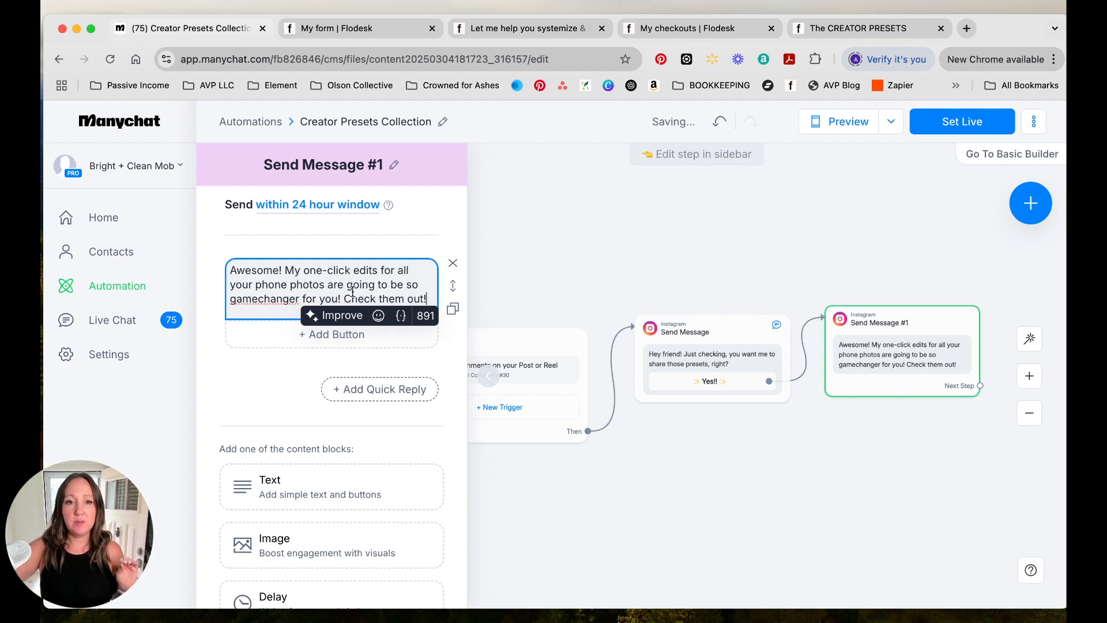
- Add a button to the message titled "Grab the presets! ✨" with a sparkles emoji at the end
click(332, 334)
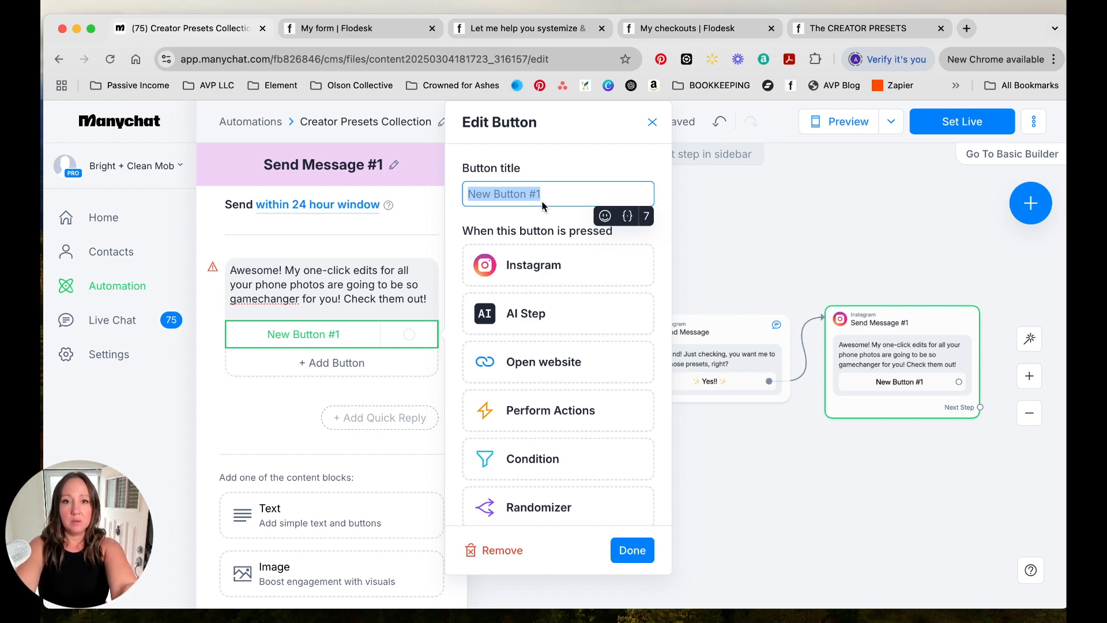
key(BackSpace)
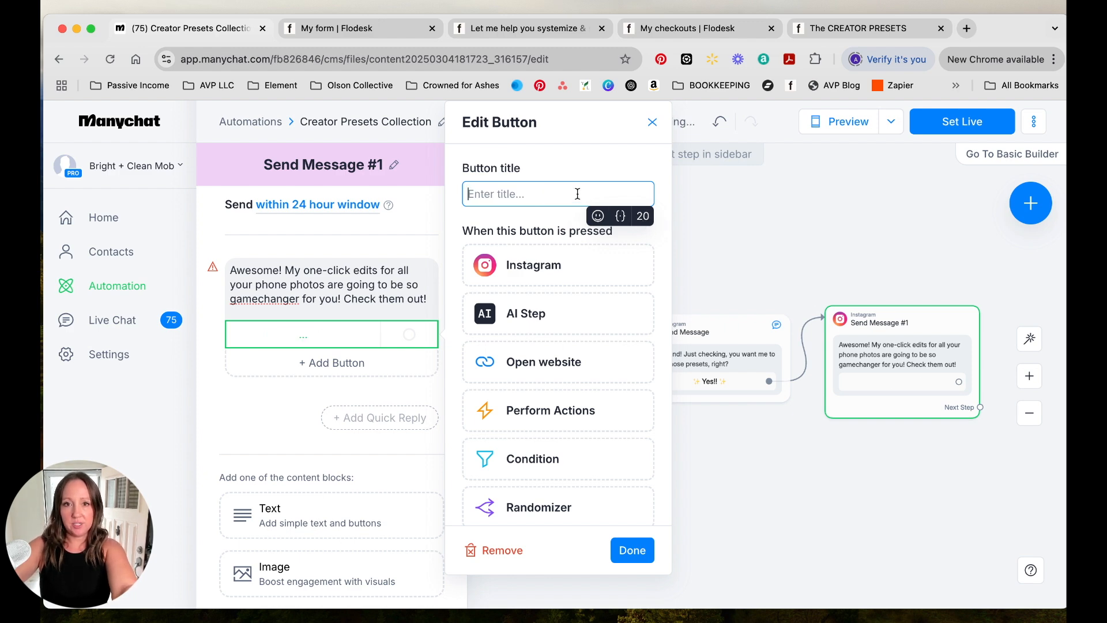
text(Check )
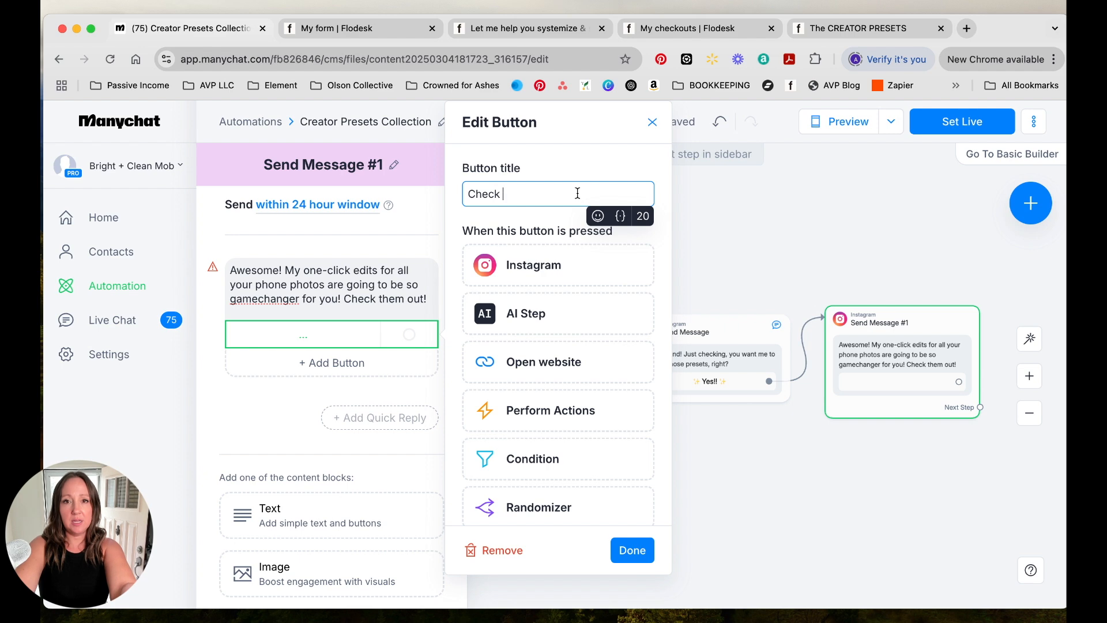
text(out the pres)
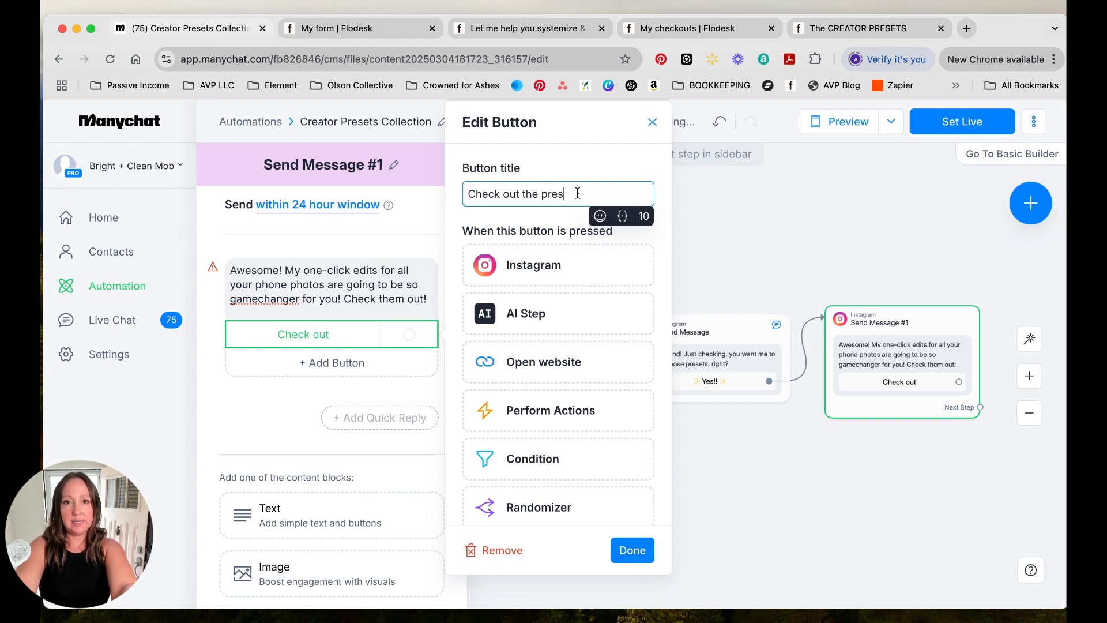
text(est!)
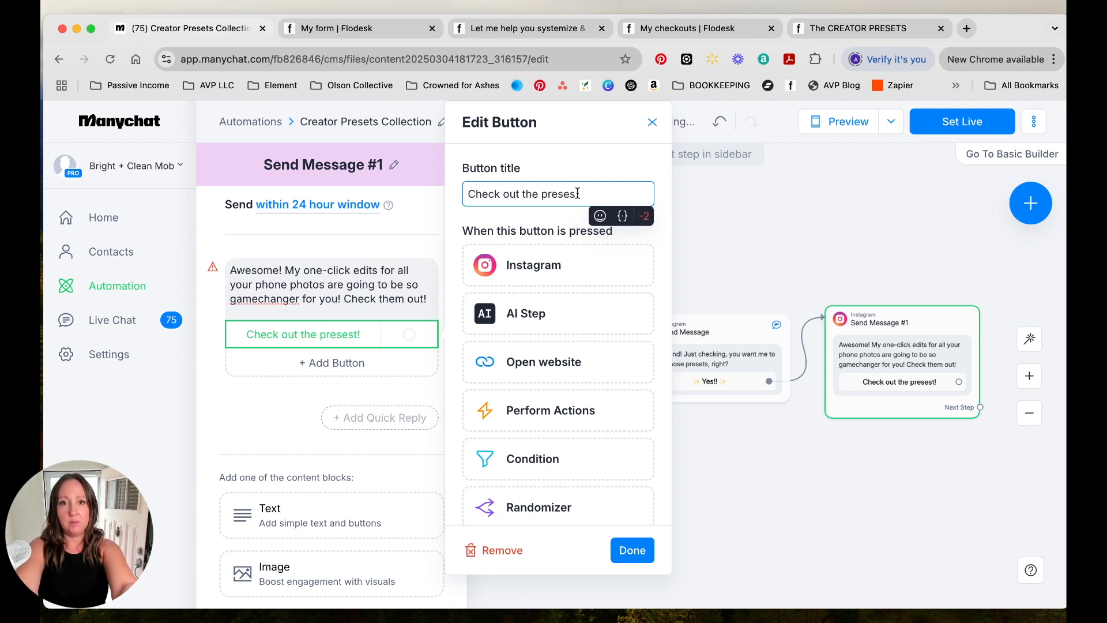
key(BackSpace)
text(s!)
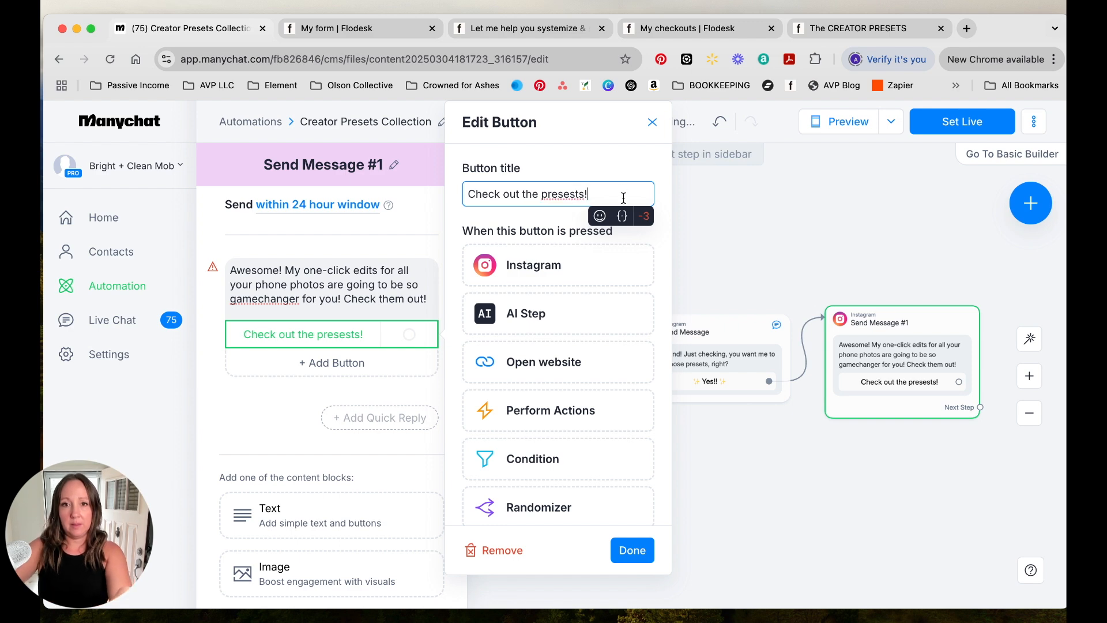
click(575, 194)
key(BackSpace)
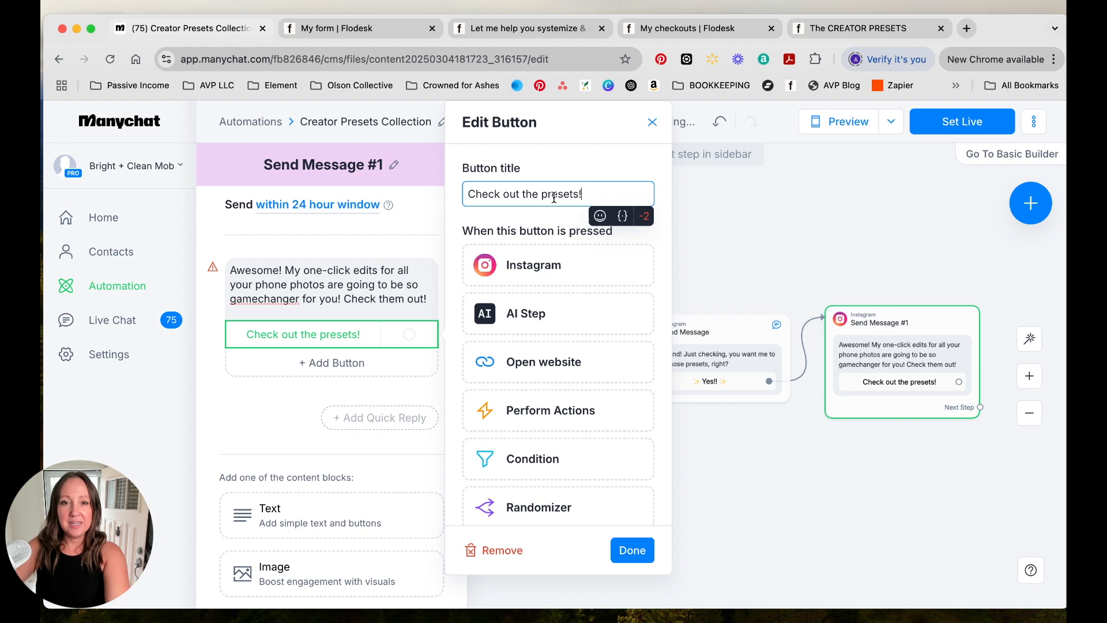
double_click(489, 196)
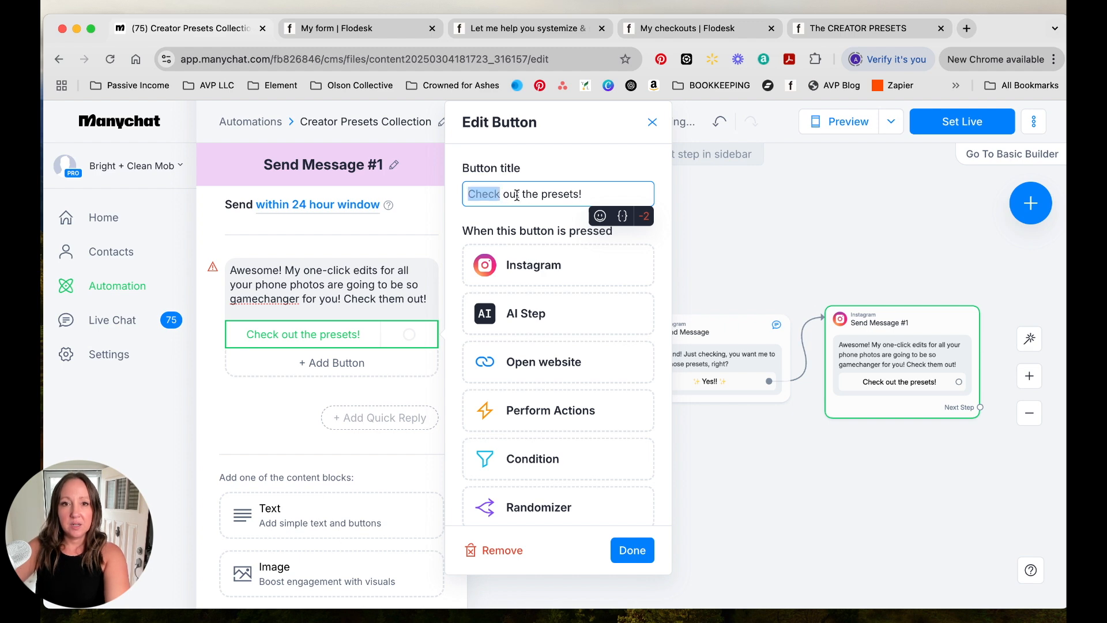
drag(519, 194, 521, 193)
text(Grab)
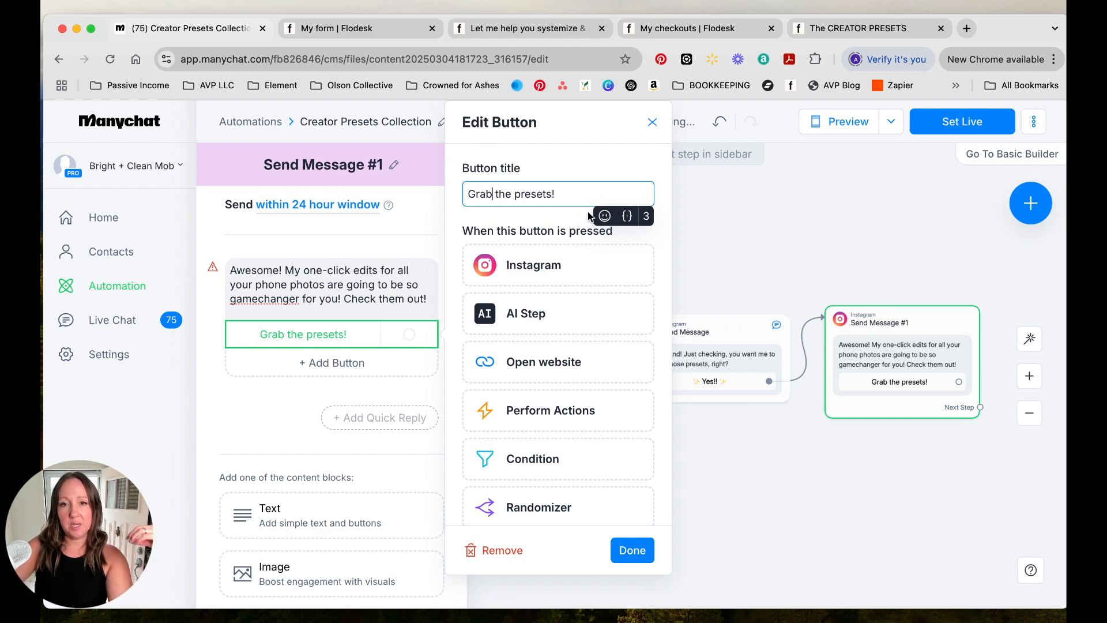
click(604, 216)
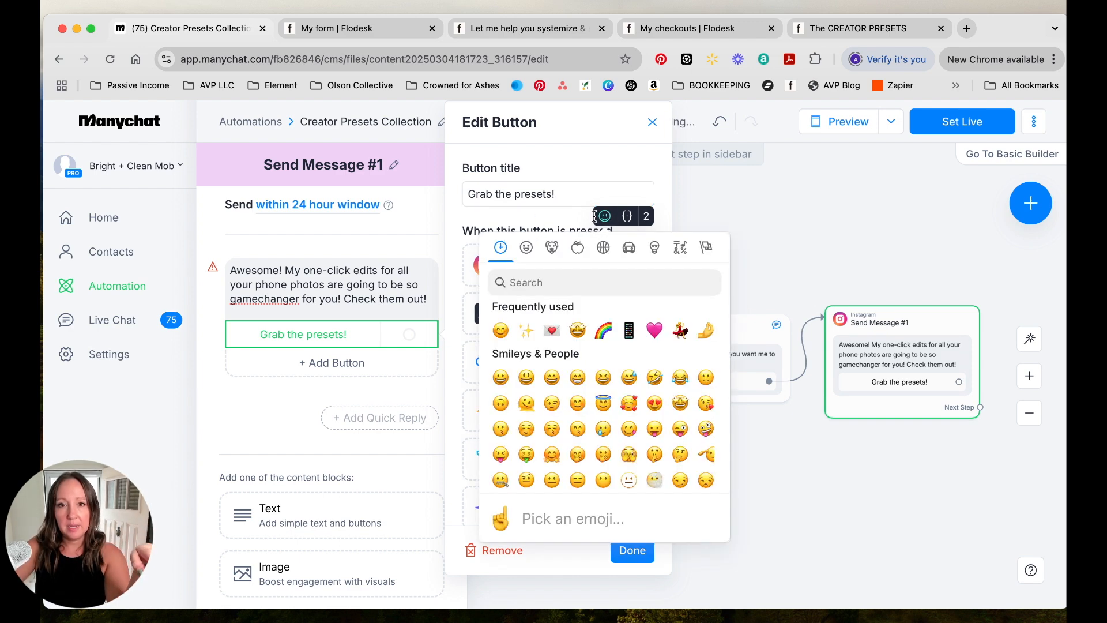
click(526, 330)
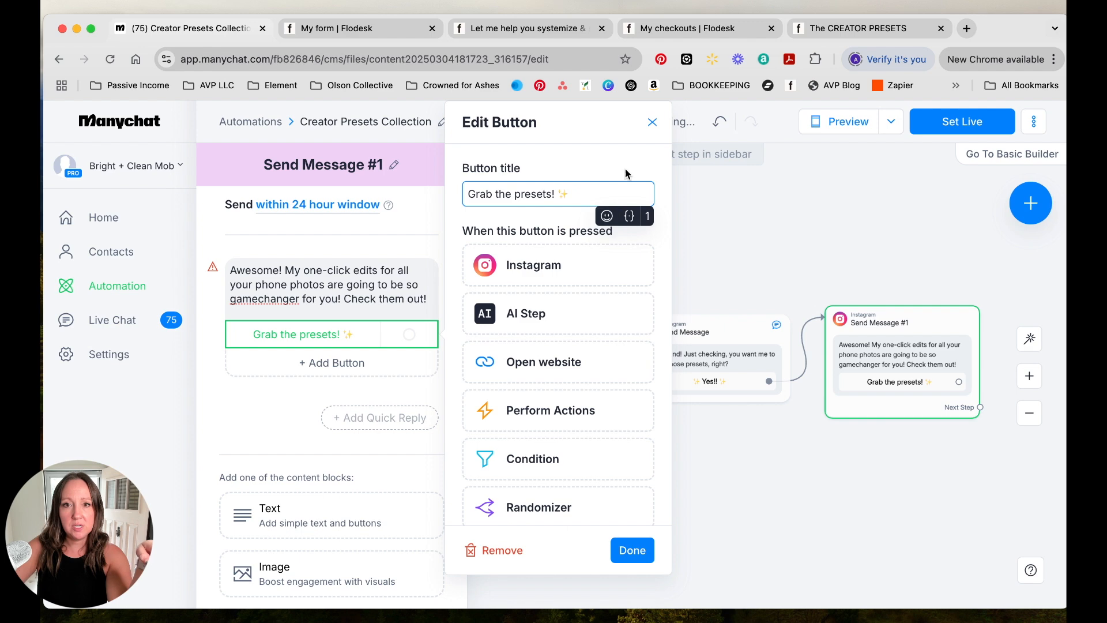
- Make the button open a website, and copy the published link of the CREATOR PRESETS checkout in Flodesk
click(536, 371)
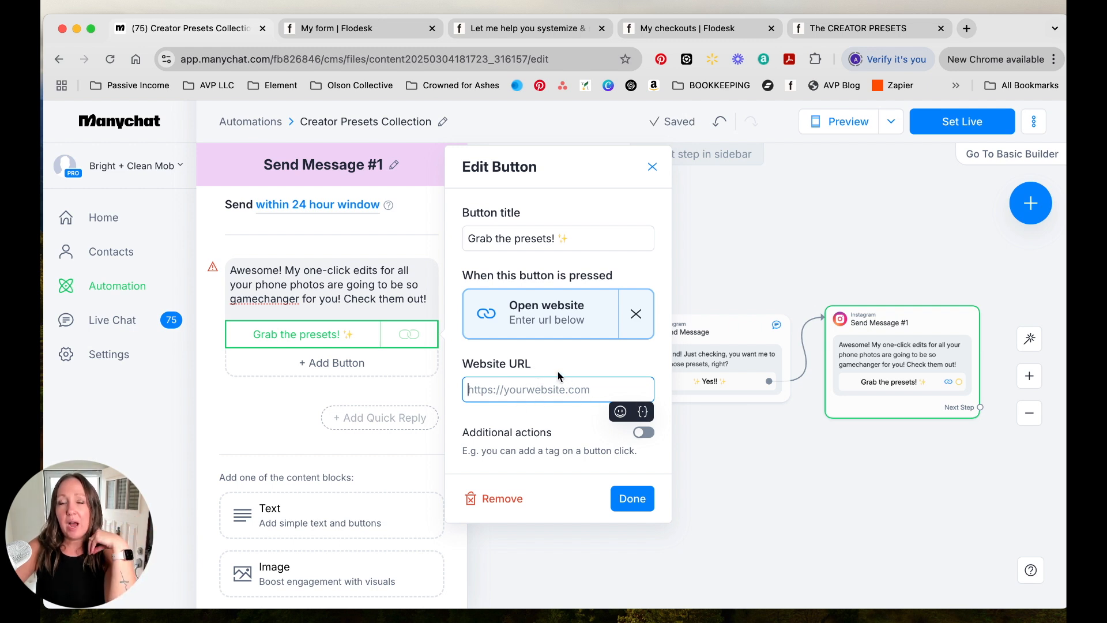
click(649, 30)
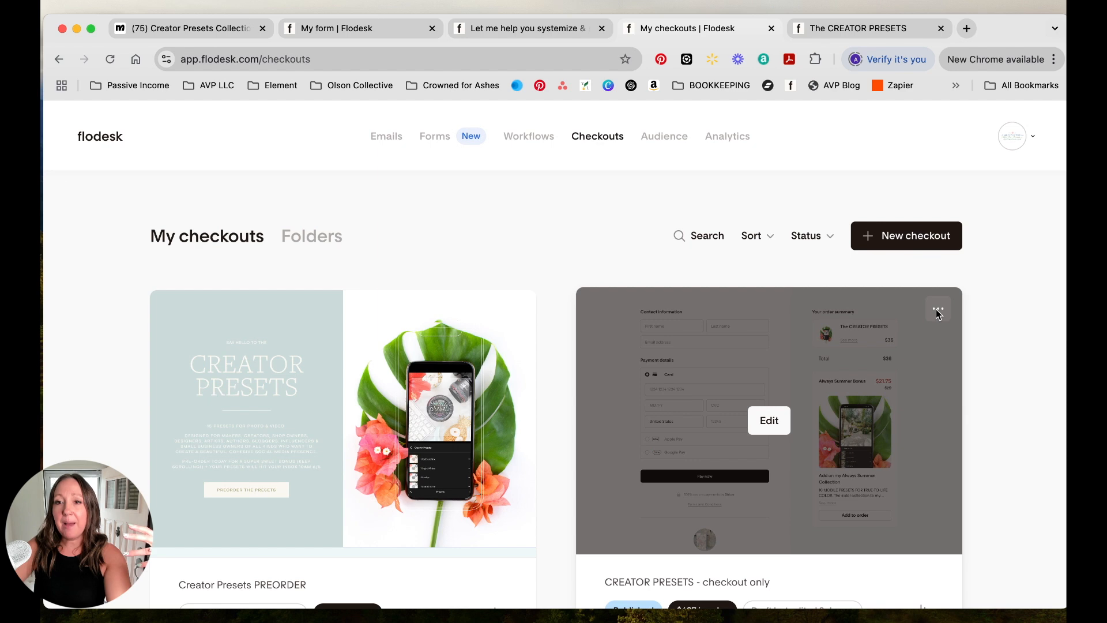
click(938, 311)
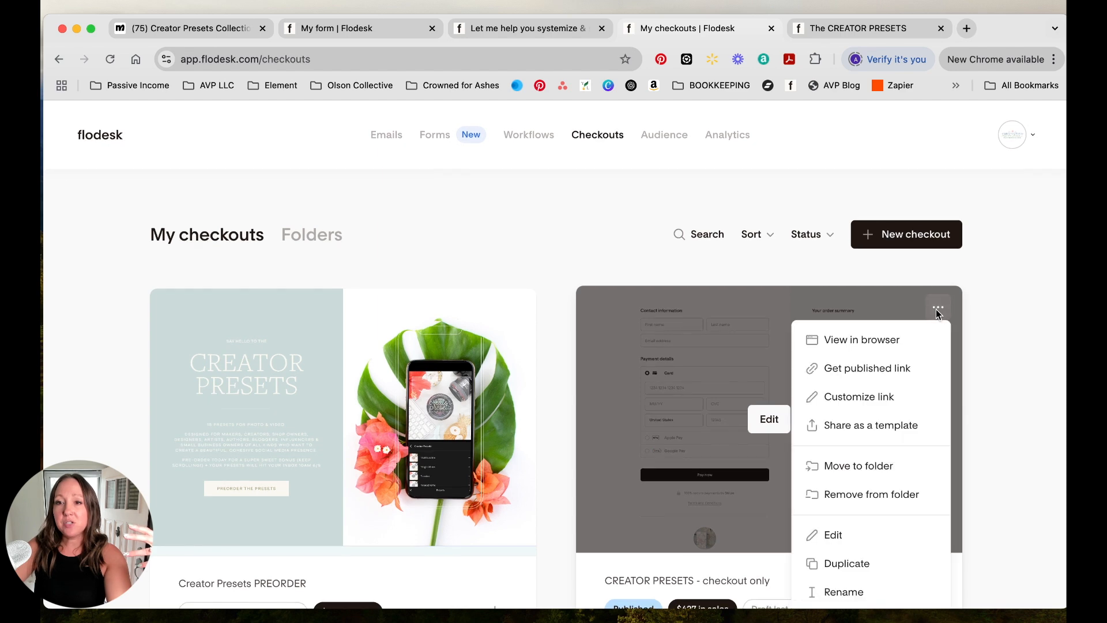
click(835, 374)
click(663, 376)
click(869, 29)
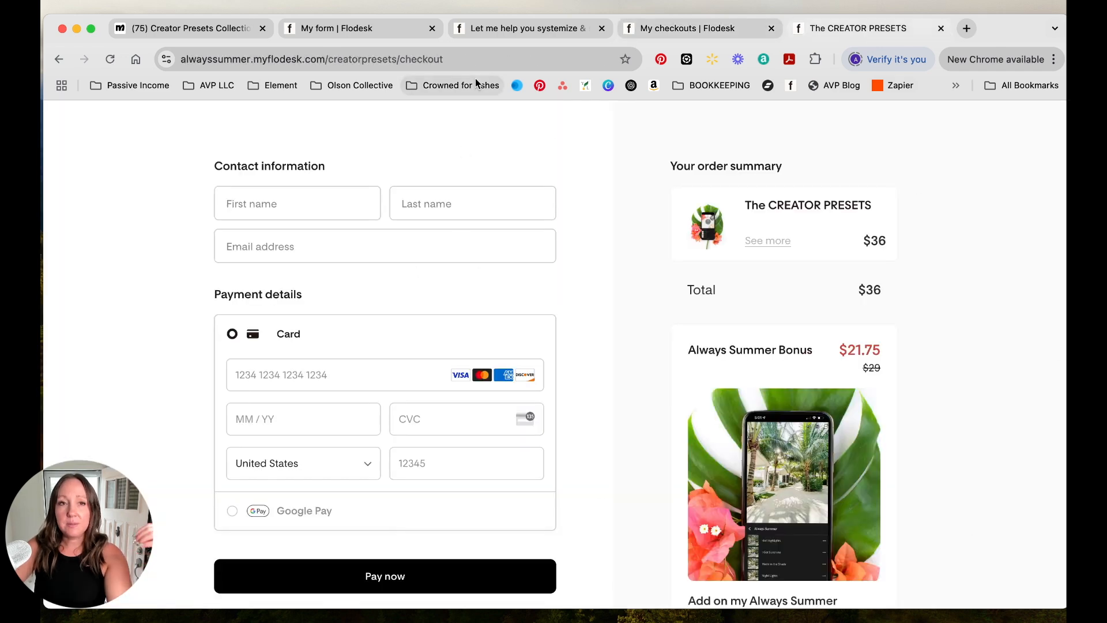
click(206, 30)
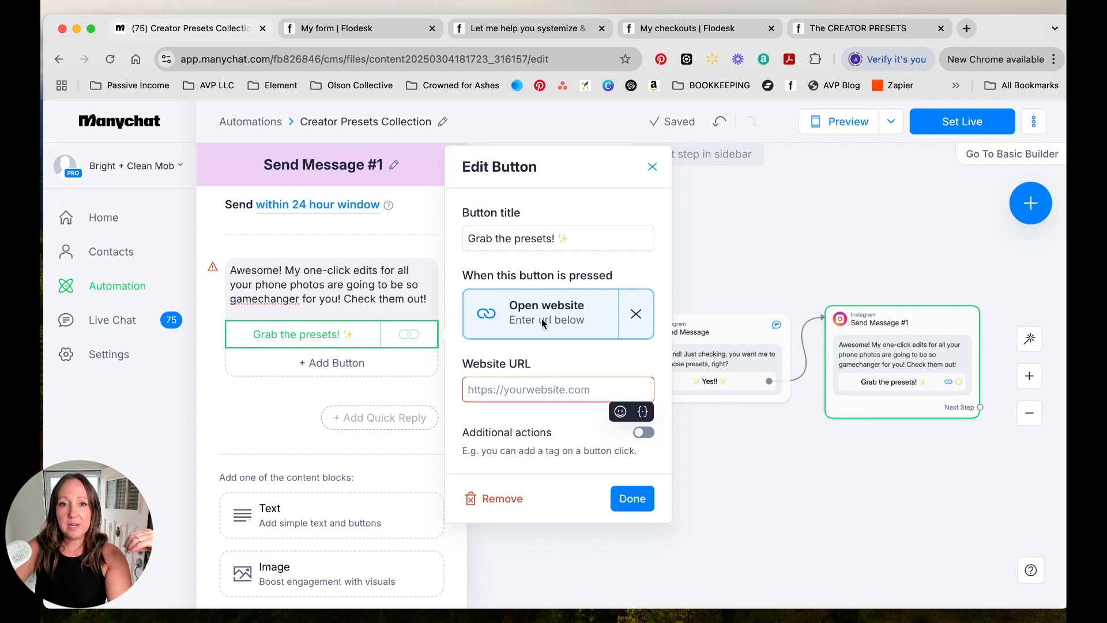
key(super+v)
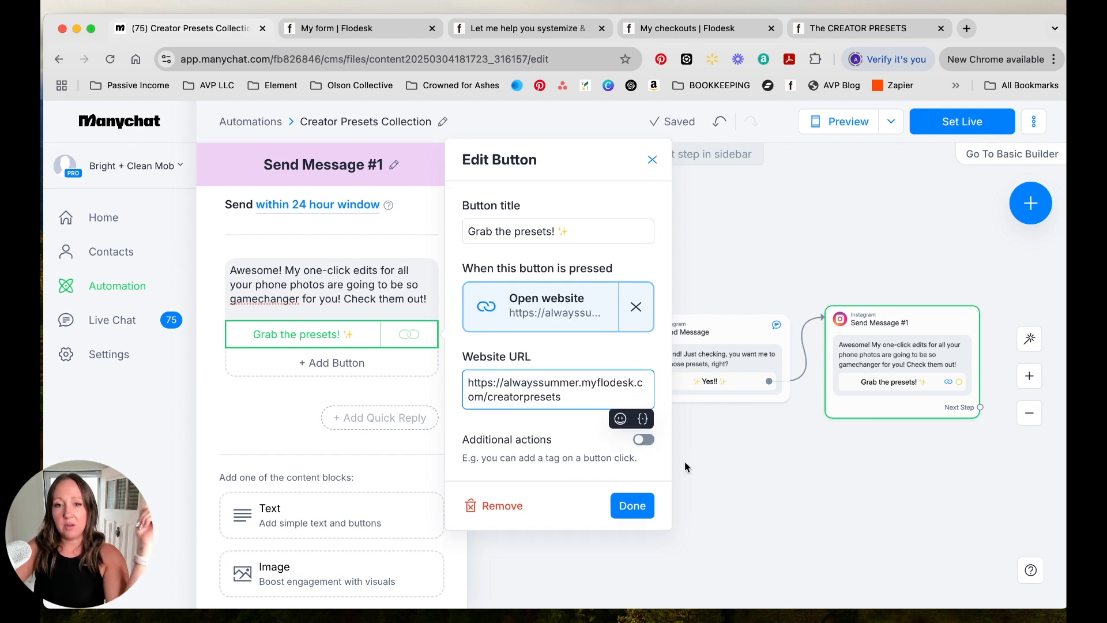
click(632, 506)
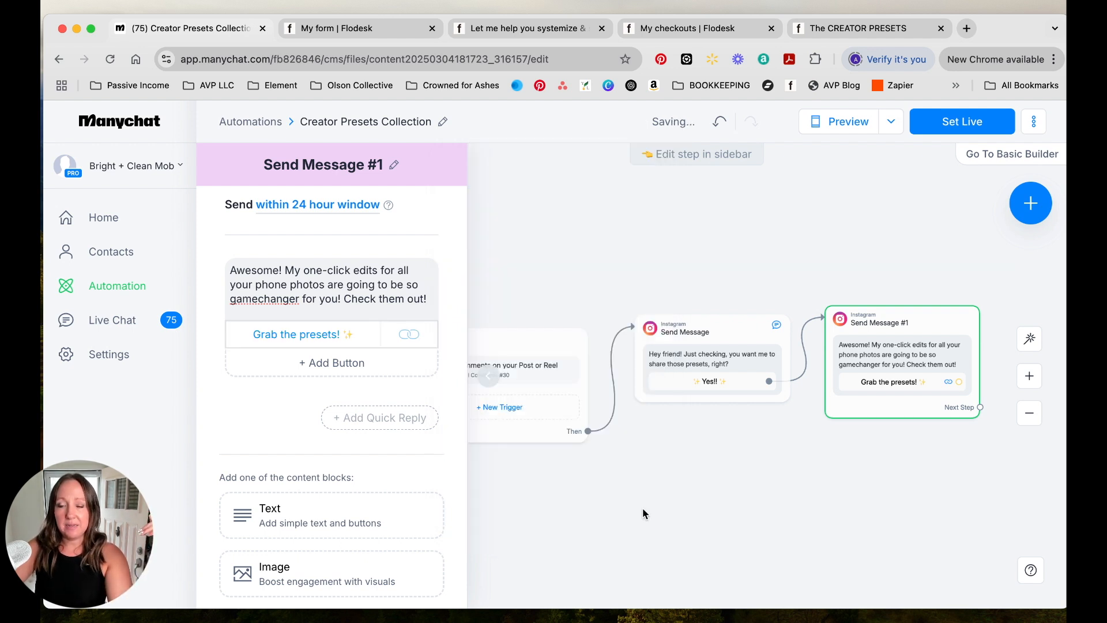
click(969, 128)
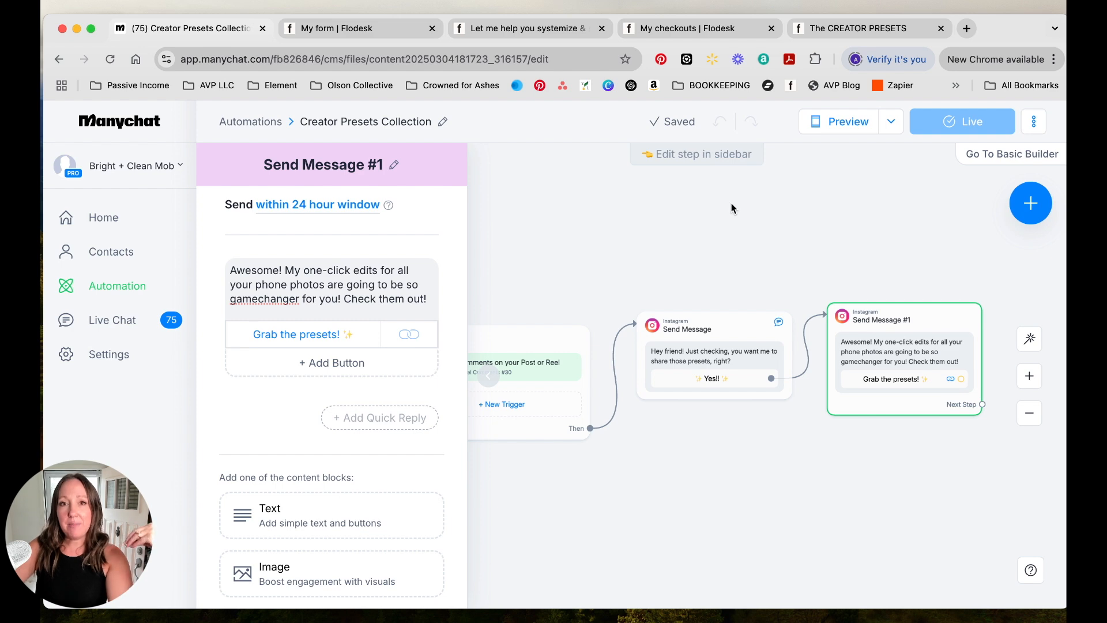
- Look over the Content Course Waitlist form and its published page in Flodesk
click(357, 30)
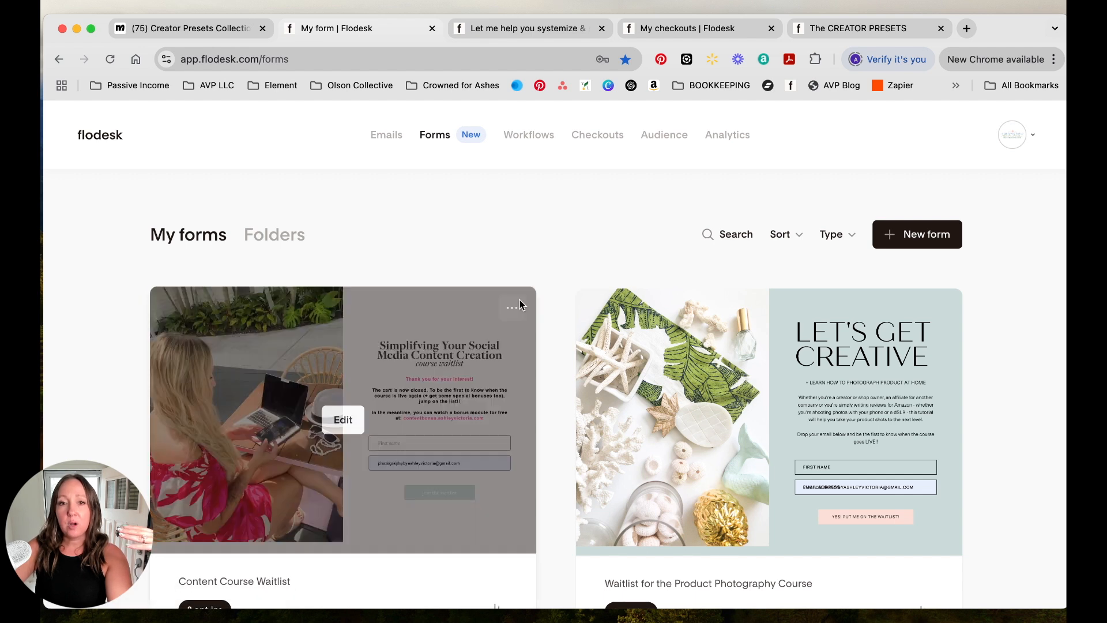
click(515, 308)
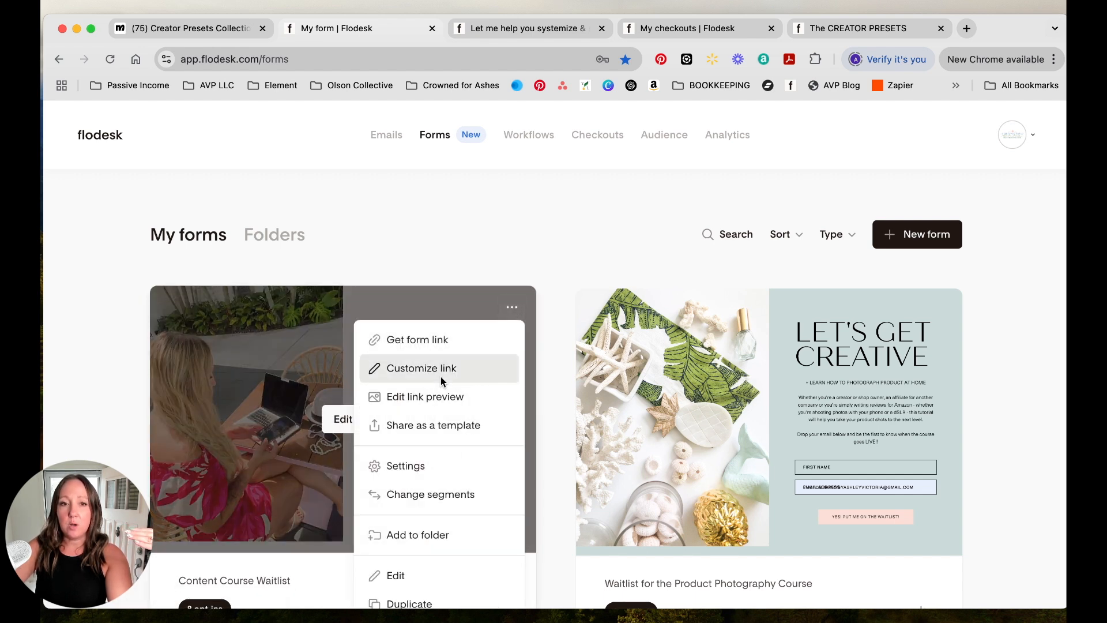
click(553, 33)
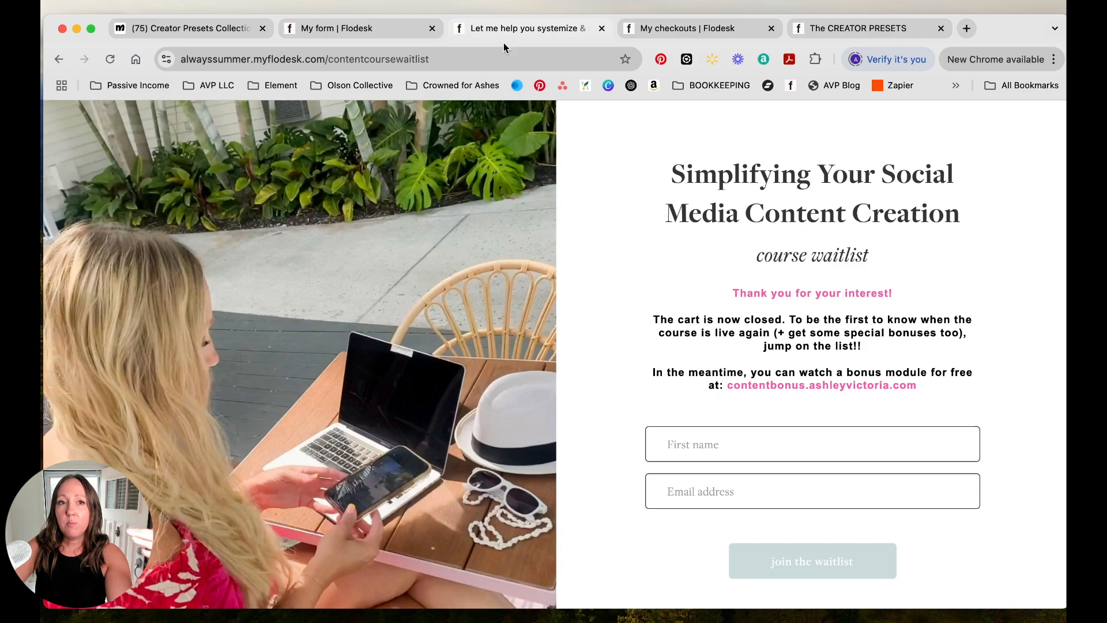
click(402, 32)
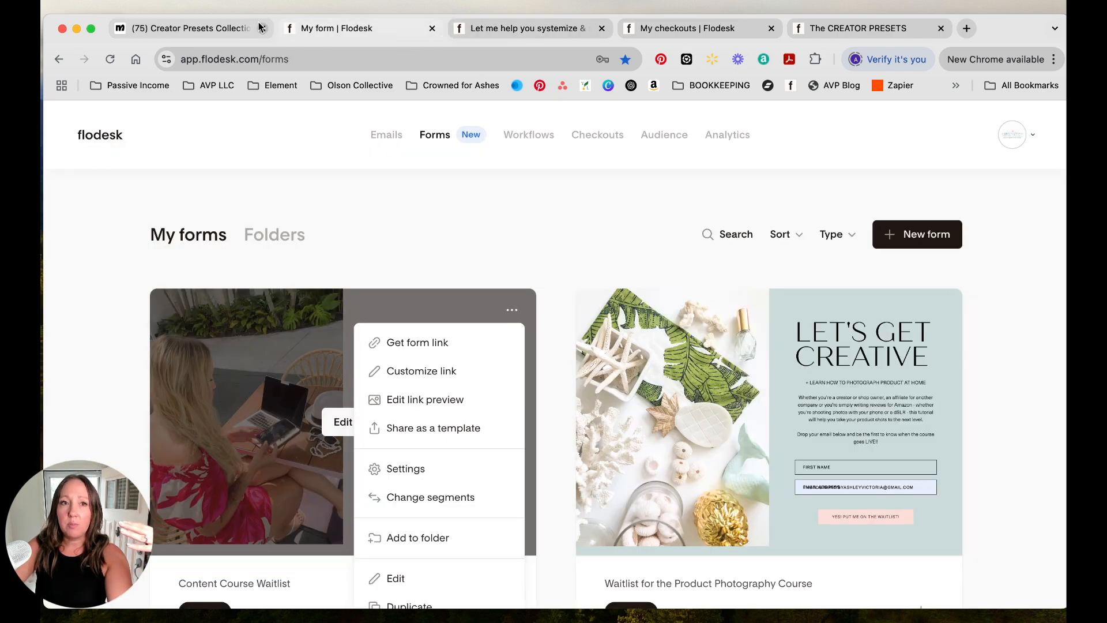
click(229, 29)
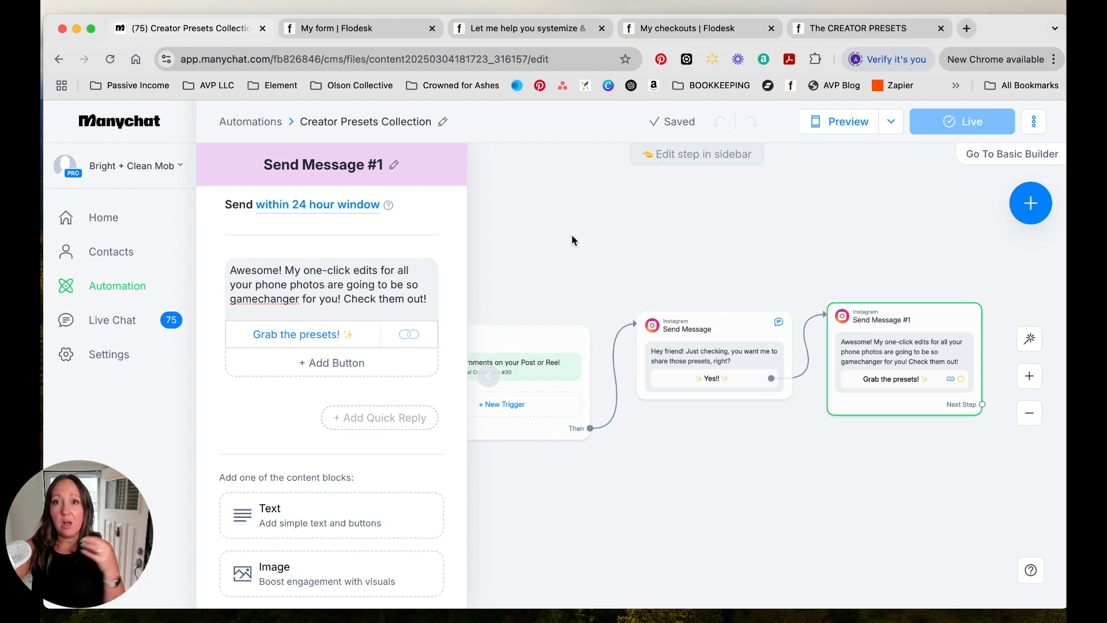
drag(572, 235, 568, 241)
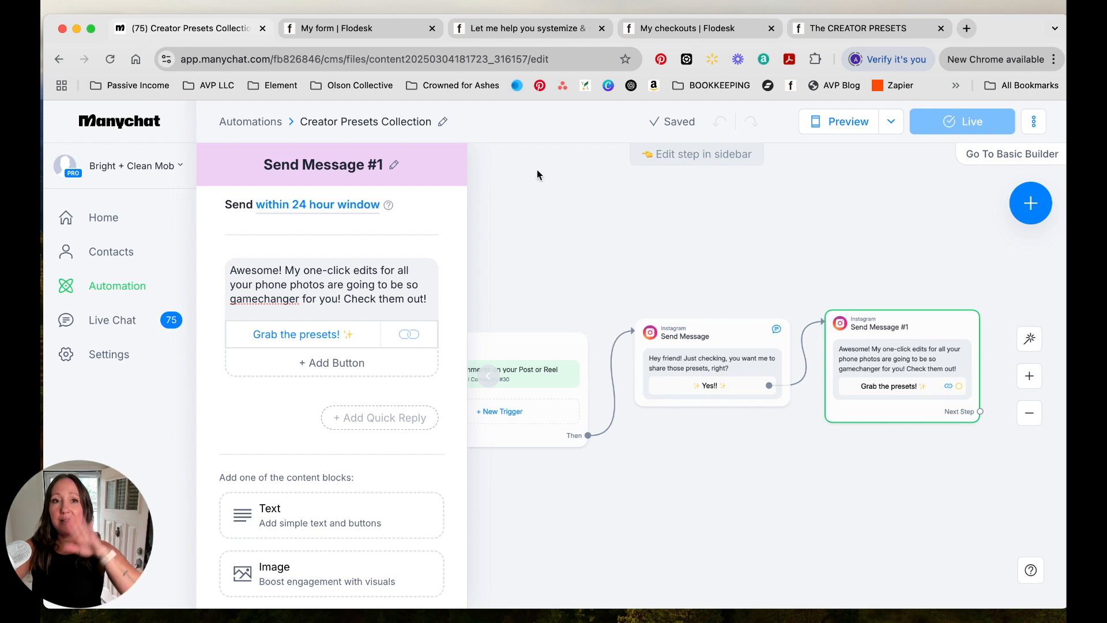